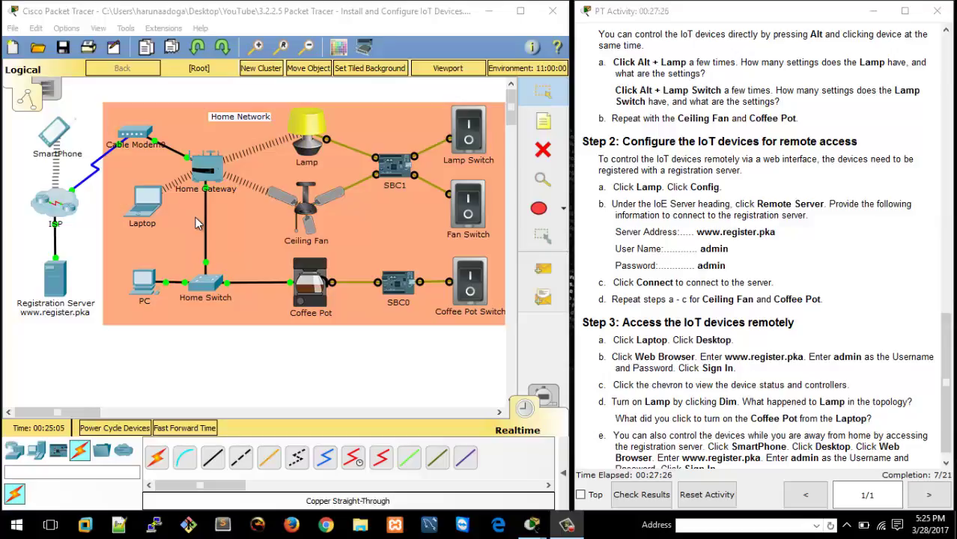
Check the Laptop's IP configuration, then close its window.
{"action": "left_click", "coordinate": [145, 201]}
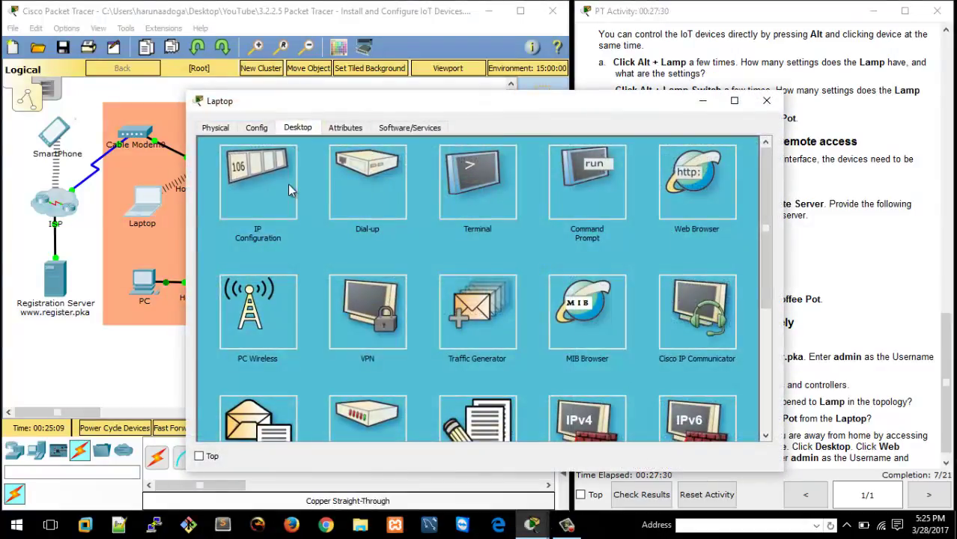
{"action": "left_click", "coordinate": [289, 187]}
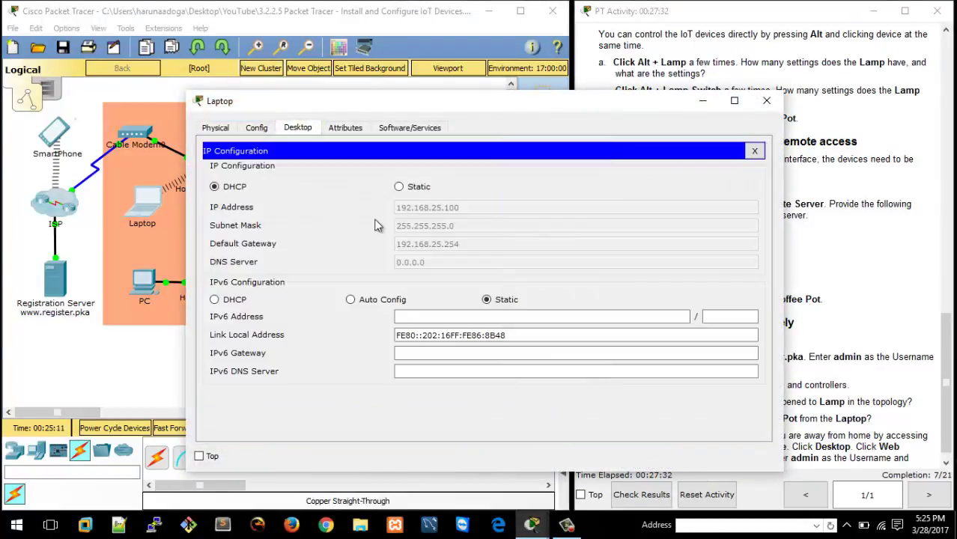
{"action": "left_click", "coordinate": [766, 100]}
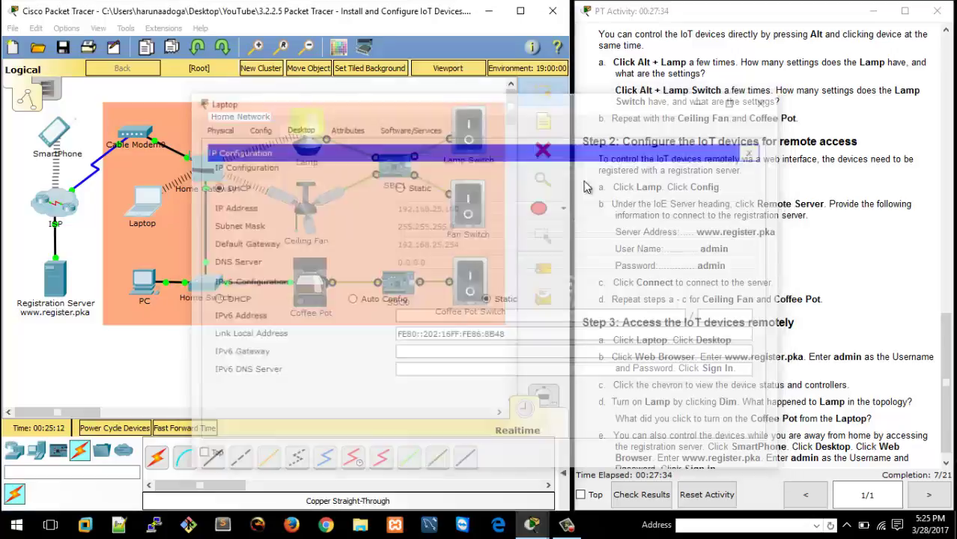
Switch the PC's FastEthernet0 to DHCP, obtaining 192.168.25.102, and close its window.
{"action": "left_click", "coordinate": [143, 283]}
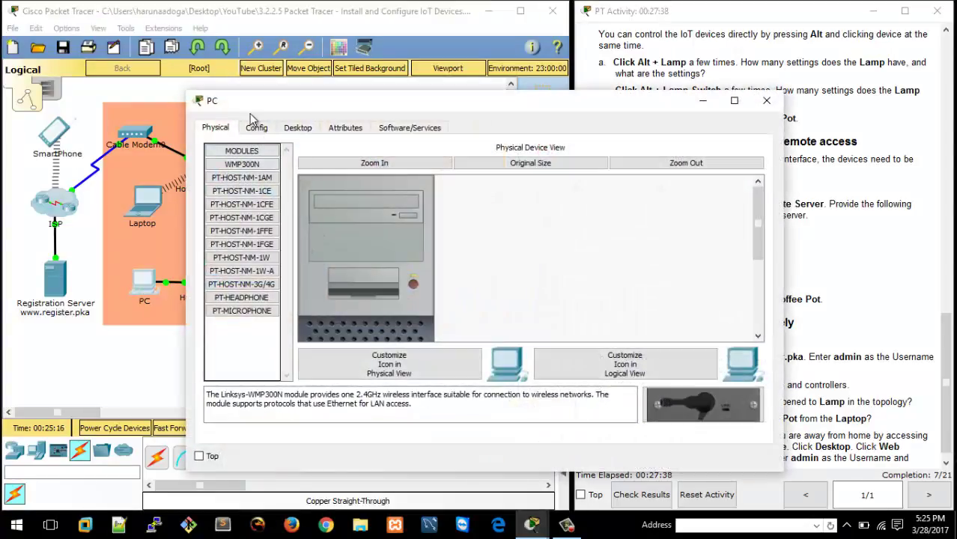
{"action": "left_click", "coordinate": [256, 128]}
{"action": "left_click", "coordinate": [298, 128]}
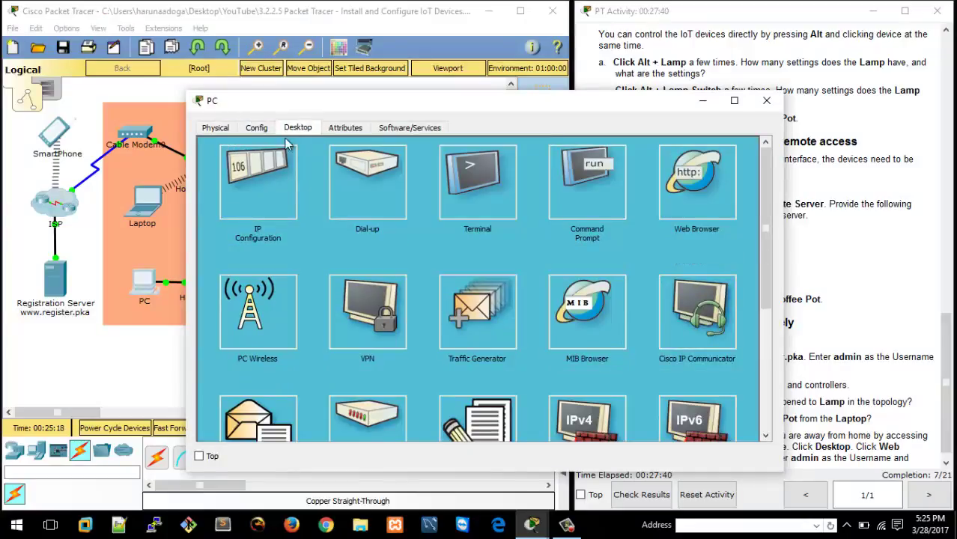
{"action": "left_click", "coordinate": [257, 129]}
{"action": "left_click", "coordinate": [239, 205]}
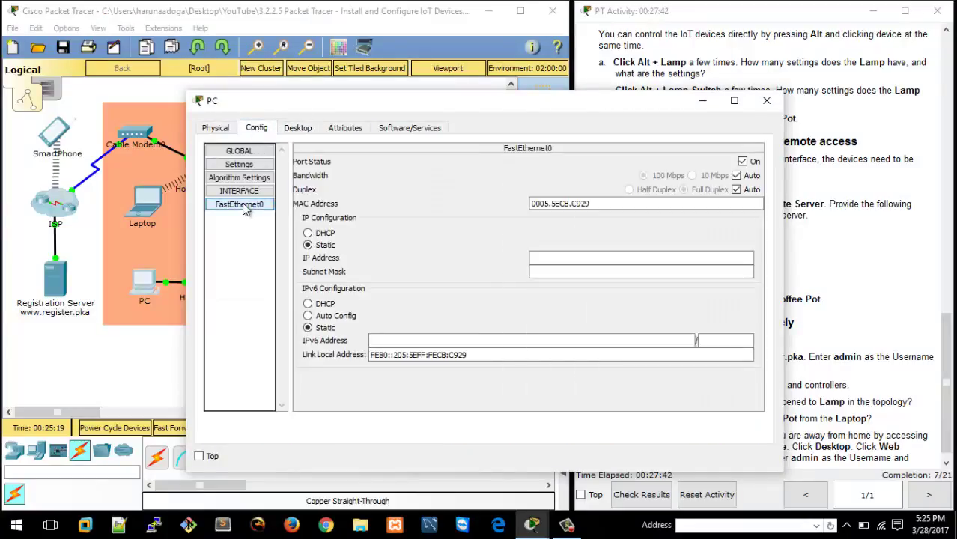
{"action": "left_click", "coordinate": [308, 234]}
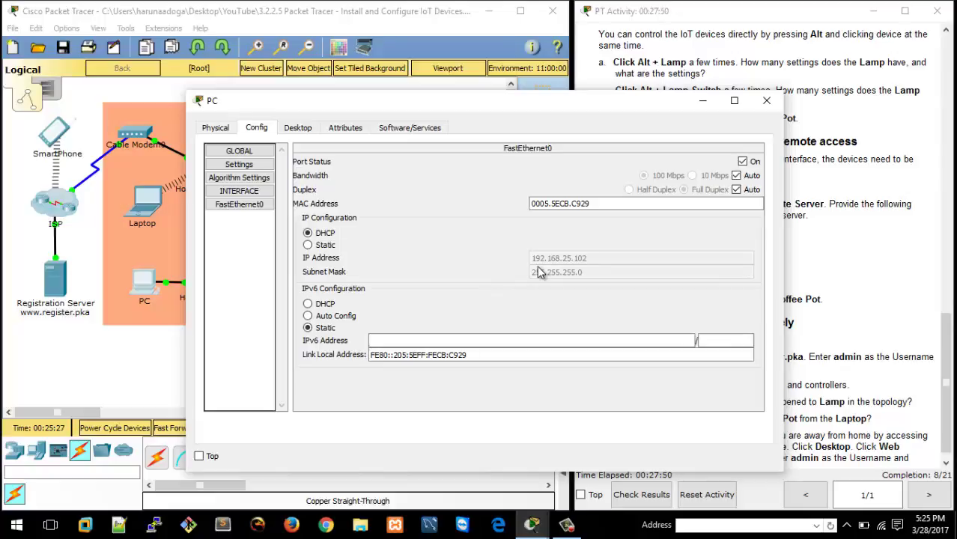
{"action": "left_click", "coordinate": [766, 101]}
{"action": "left_click", "coordinate": [246, 248]}
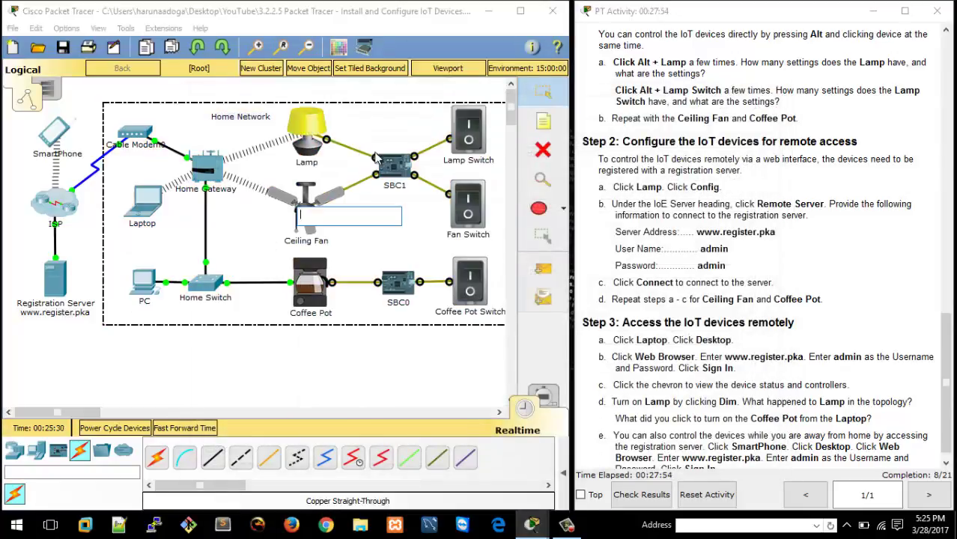
Set the Lamp's Wireless0 to DHCP, getting 192.168.25.103, and close its window.
{"action": "left_click", "coordinate": [357, 362]}
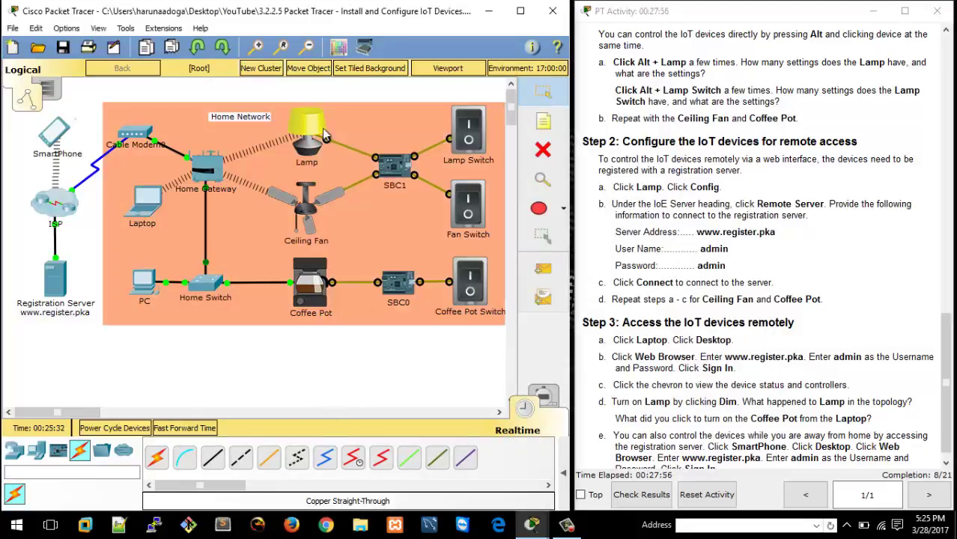
{"action": "left_click", "coordinate": [314, 127]}
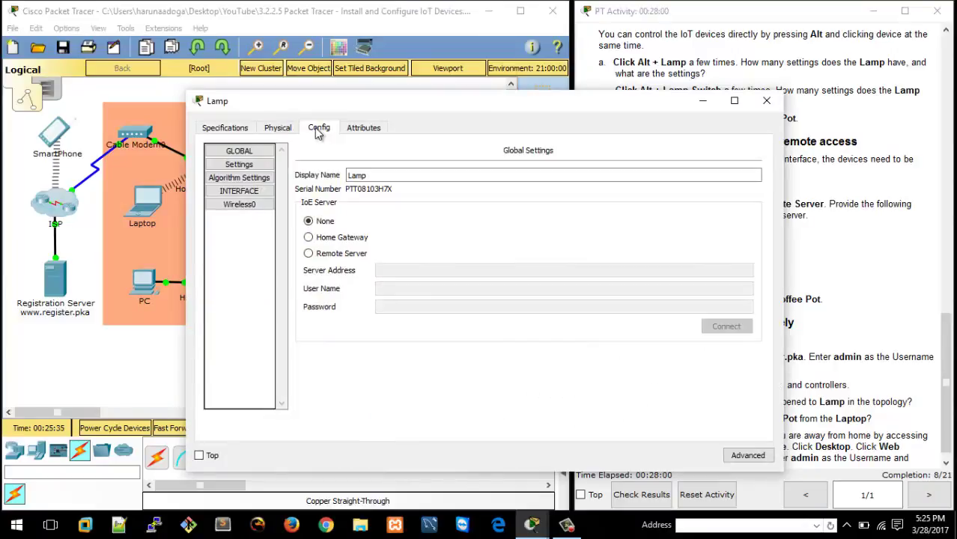
{"action": "left_click", "coordinate": [250, 205]}
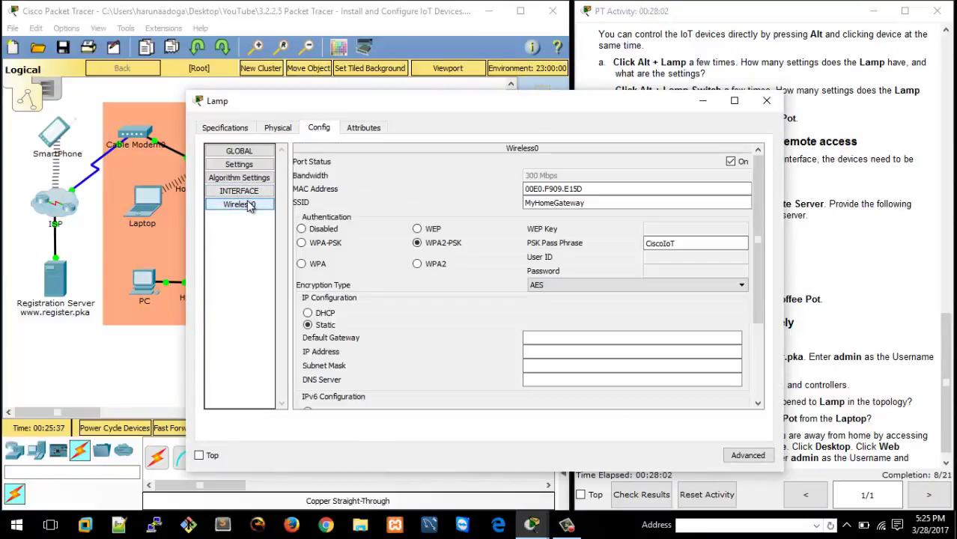
{"action": "left_click", "coordinate": [307, 313]}
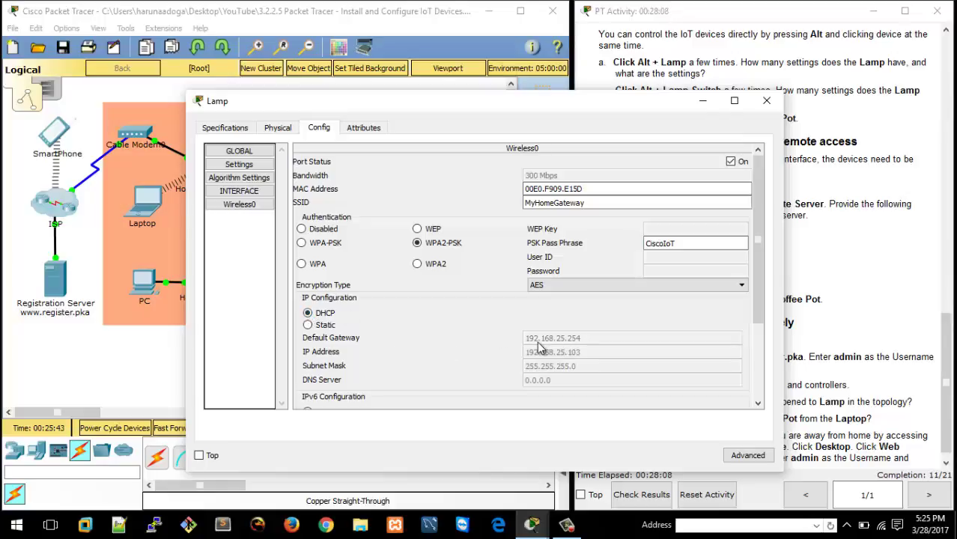
{"action": "left_click", "coordinate": [766, 100]}
Set the Ceiling Fan's Wireless0 to DHCP, getting 192.168.25.106, and close its window.
{"action": "left_click", "coordinate": [305, 215]}
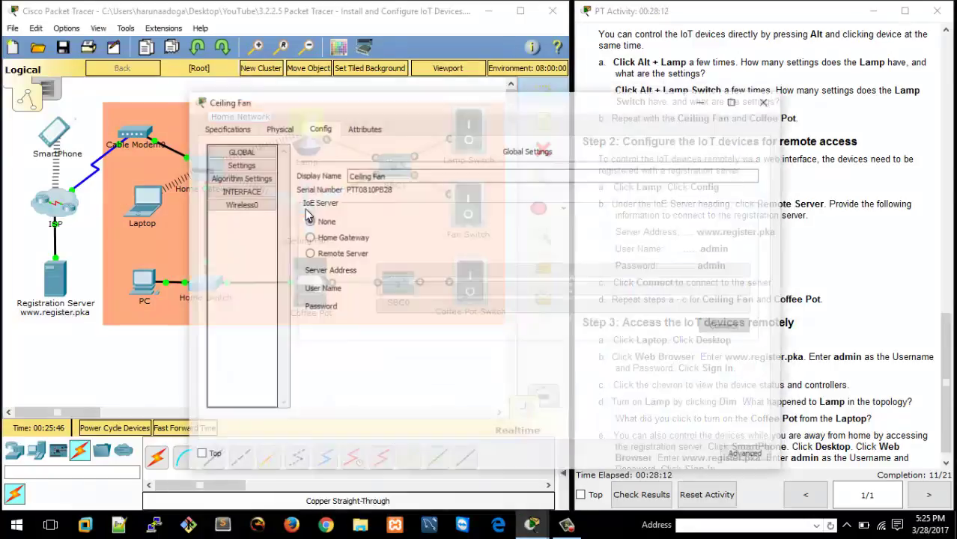
{"action": "left_click", "coordinate": [248, 205]}
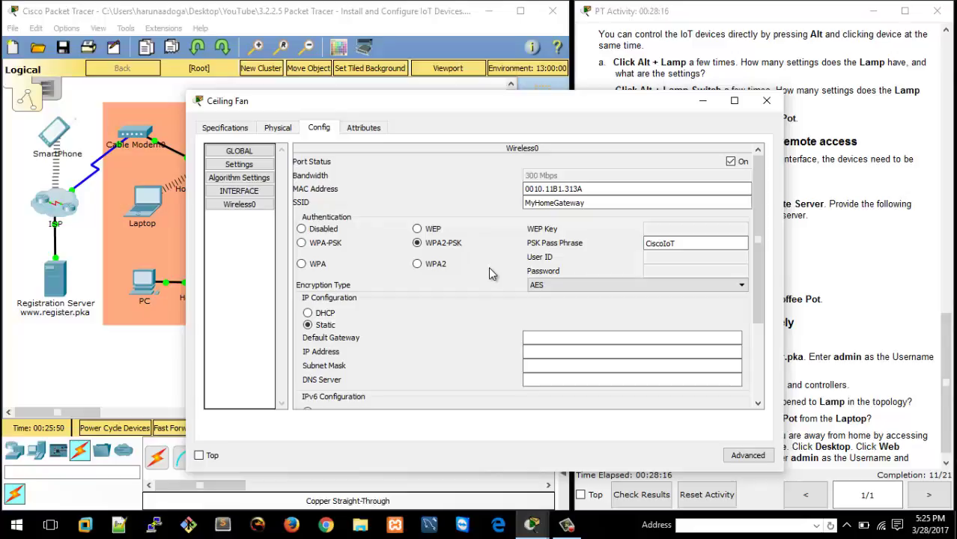
{"action": "left_click", "coordinate": [307, 313]}
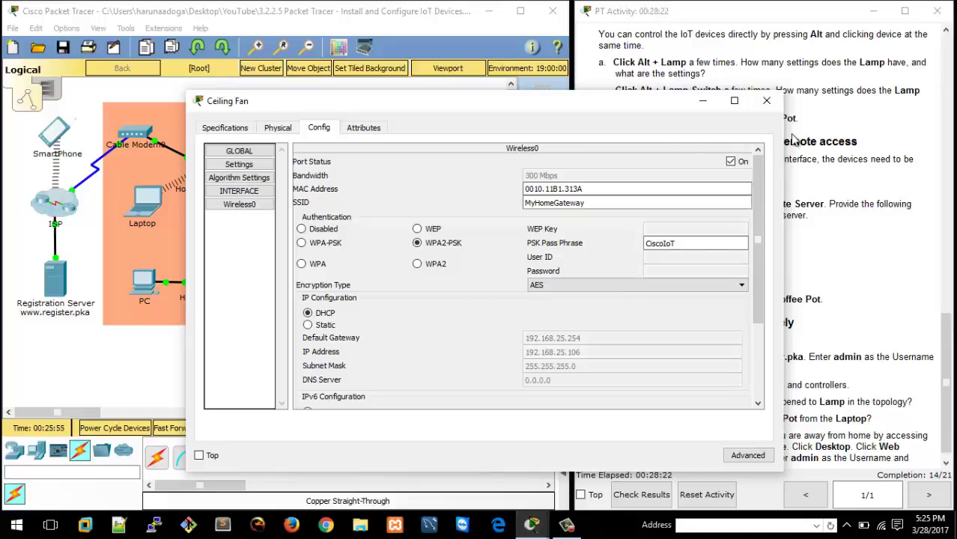
{"action": "left_click", "coordinate": [766, 101]}
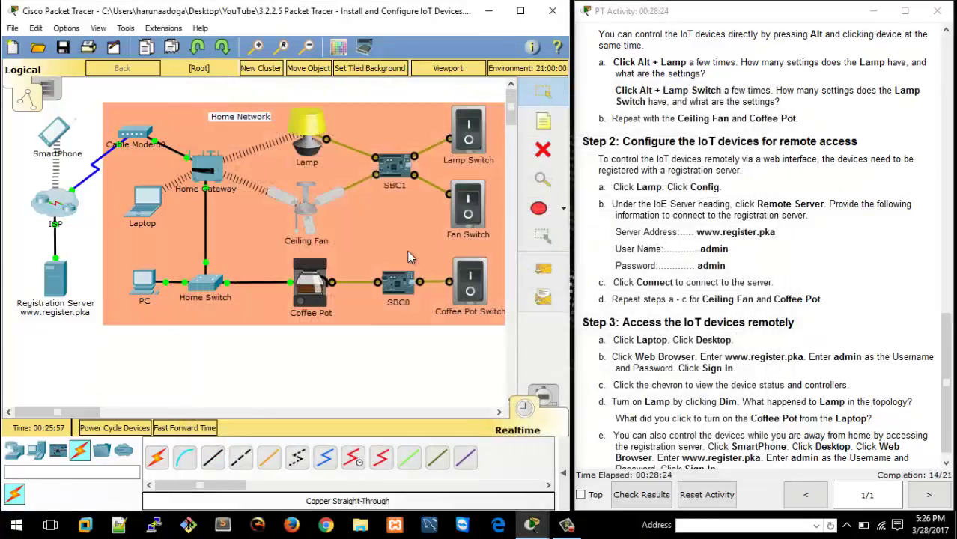
Switch the Coffee Pot's FastEthernet0 to DHCP, receiving 192.168.25.108 with gateway 192.168.25.254.
{"action": "left_click", "coordinate": [311, 283]}
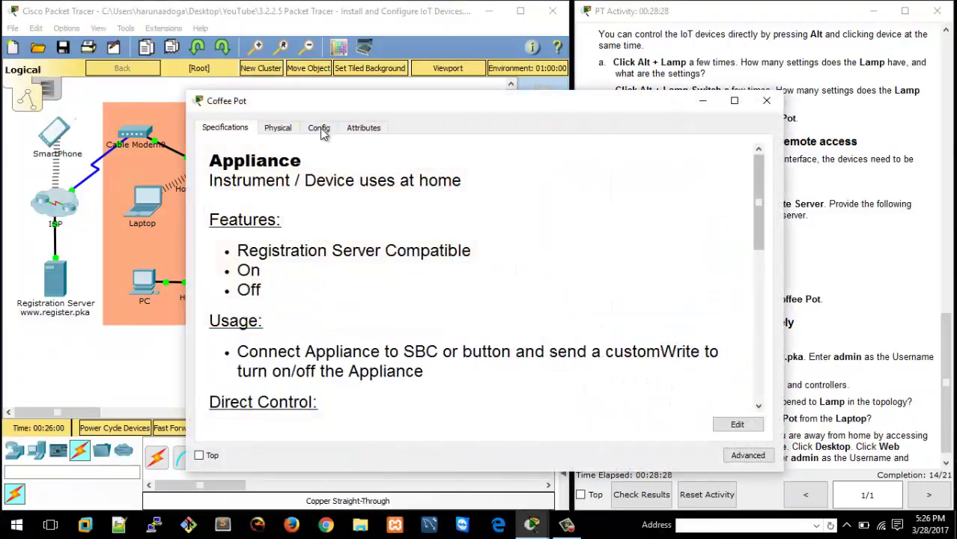
{"action": "left_click", "coordinate": [319, 128]}
{"action": "left_click", "coordinate": [254, 208]}
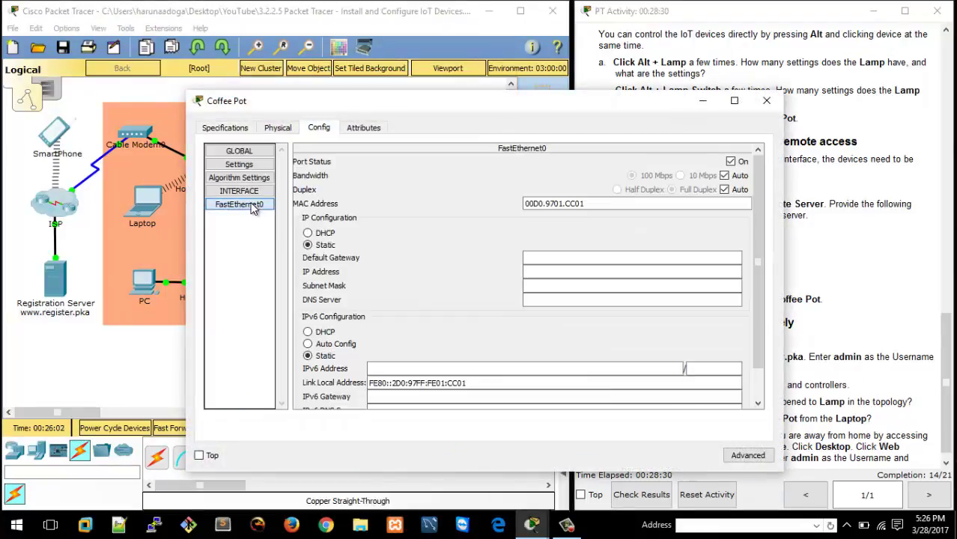
{"action": "left_click", "coordinate": [307, 232]}
{"action": "left_click", "coordinate": [631, 369]}
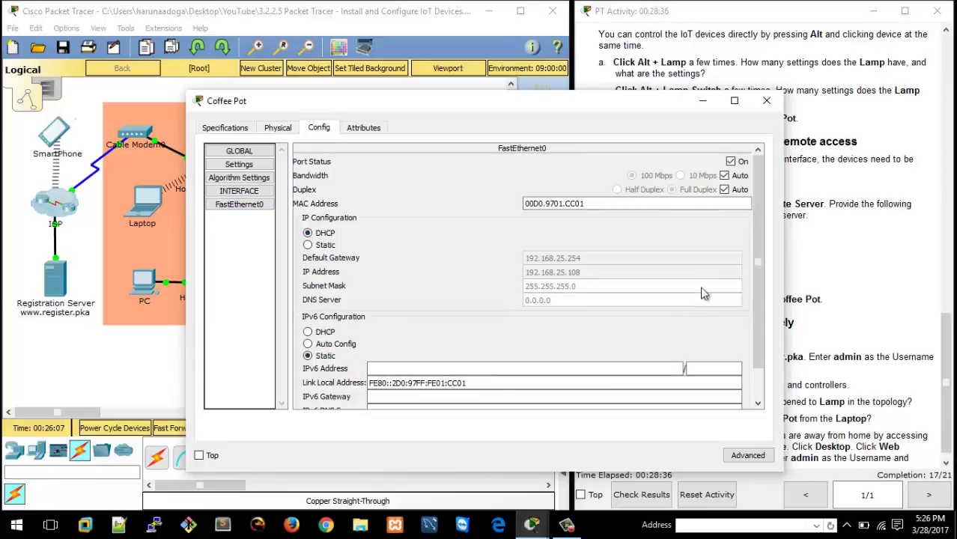
{"action": "left_click", "coordinate": [766, 100]}
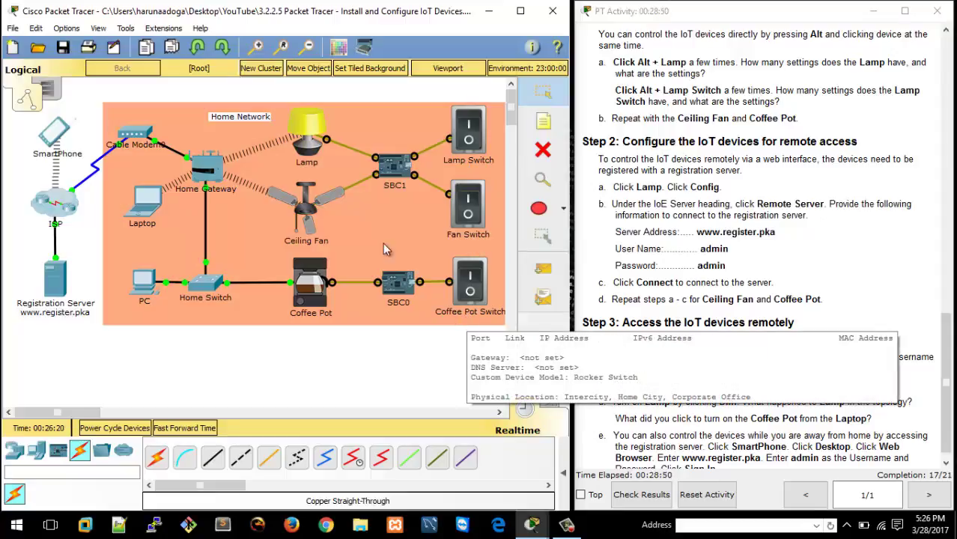
Alt+click the Lamp to cycle it up to full brightness.
{"action": "mouse_move", "coordinate": [312, 138]}
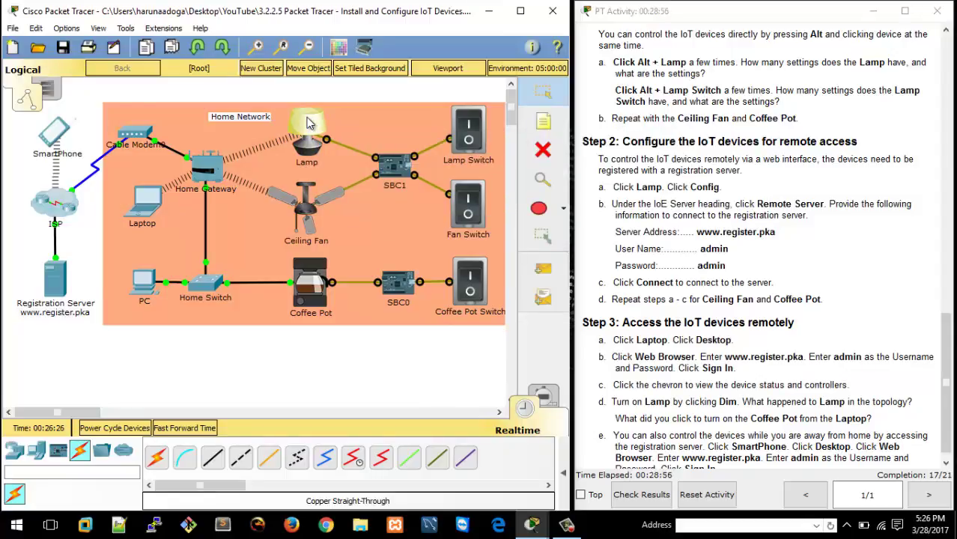
{"action": "left_click", "coordinate": [310, 123], "text": "alt"}
{"action": "left_click", "coordinate": [311, 123], "text": "alt"}
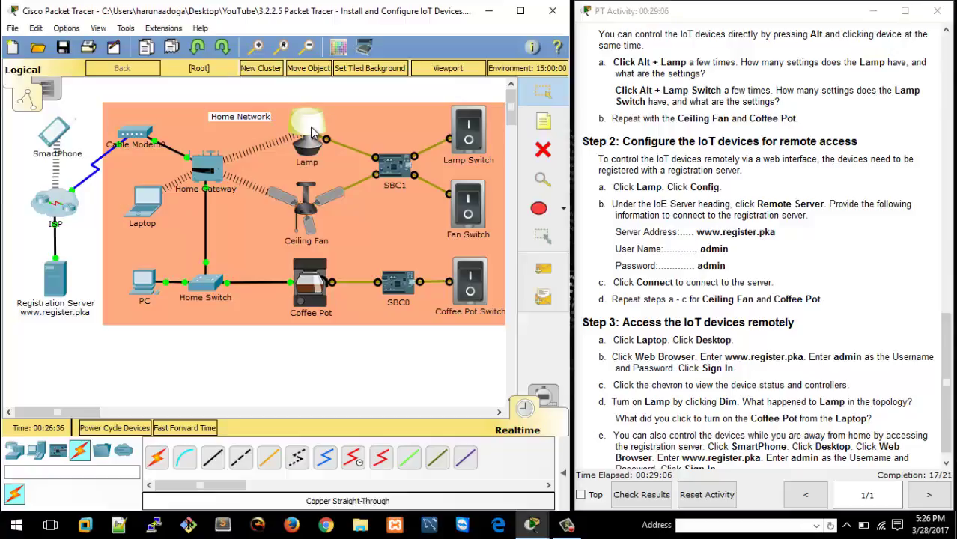
{"action": "left_click", "coordinate": [381, 128]}
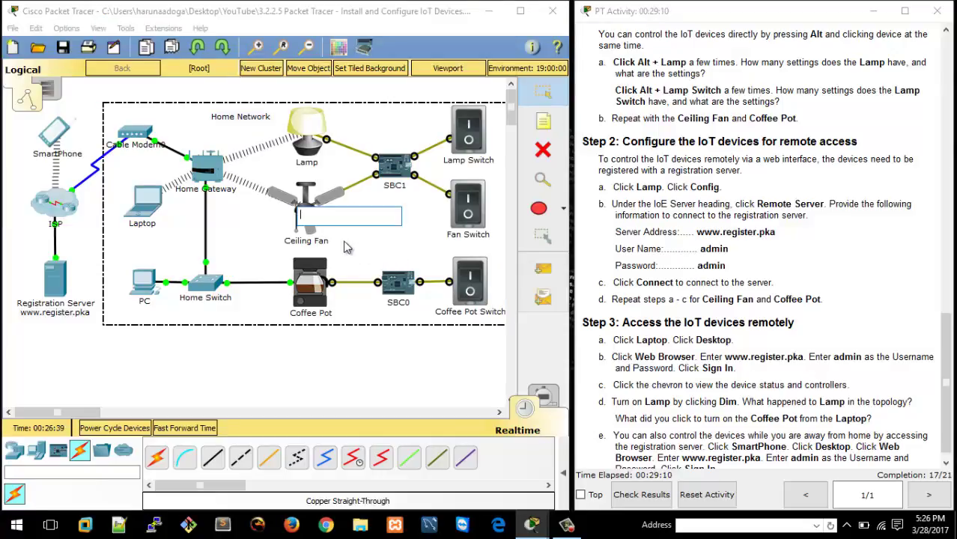
Switch the Ceiling Fan on and back off, then bring up the activity instructions.
{"action": "left_click", "coordinate": [318, 368]}
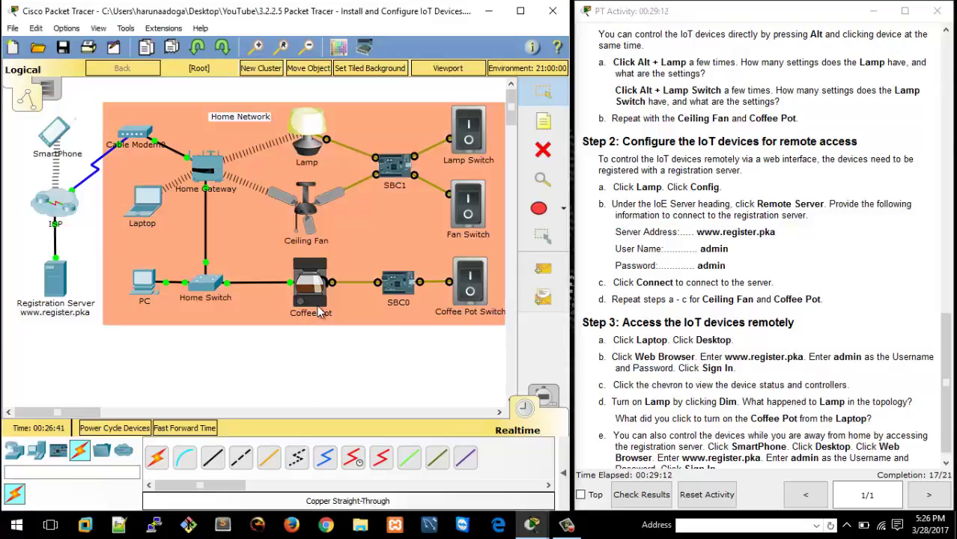
{"action": "left_click", "coordinate": [304, 213], "text": "alt"}
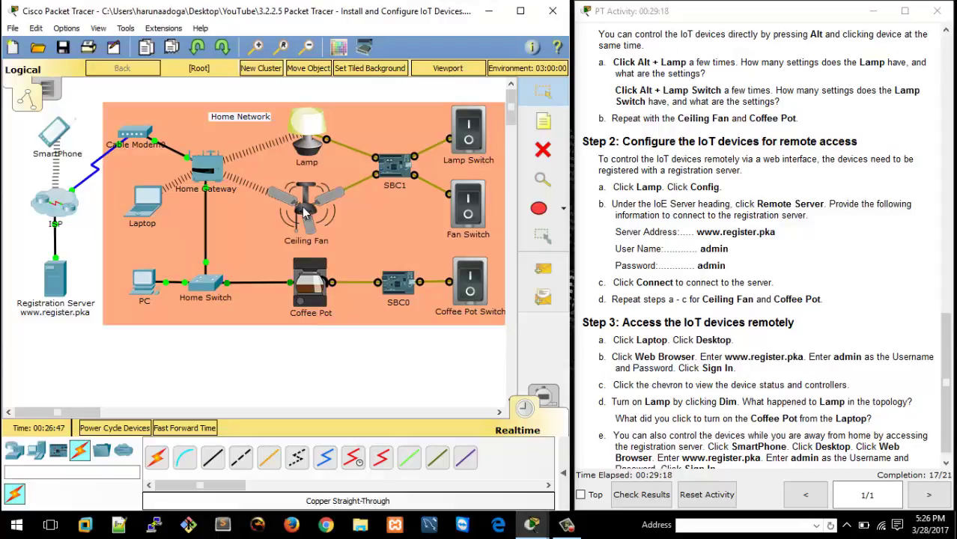
{"action": "left_click", "coordinate": [303, 214], "text": "alt"}
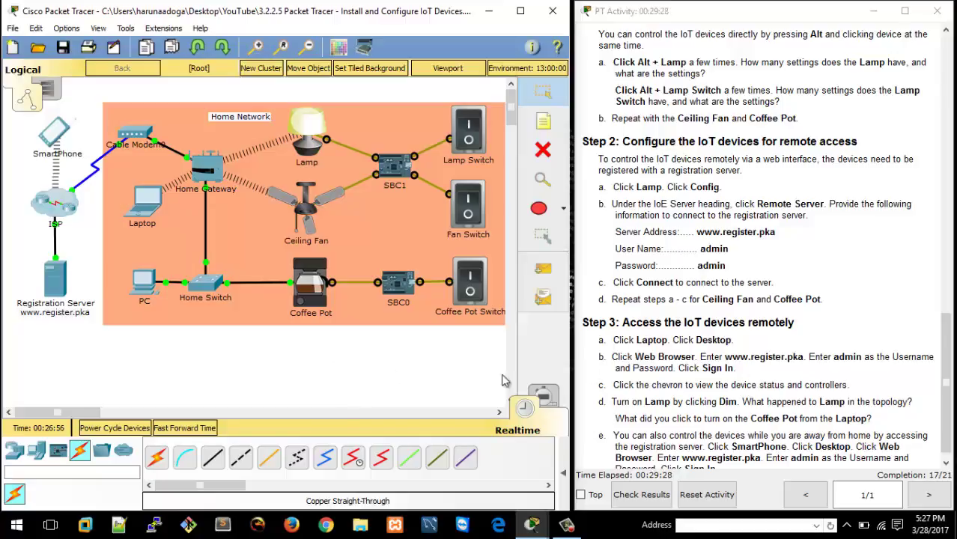
{"action": "left_click", "coordinate": [751, 316]}
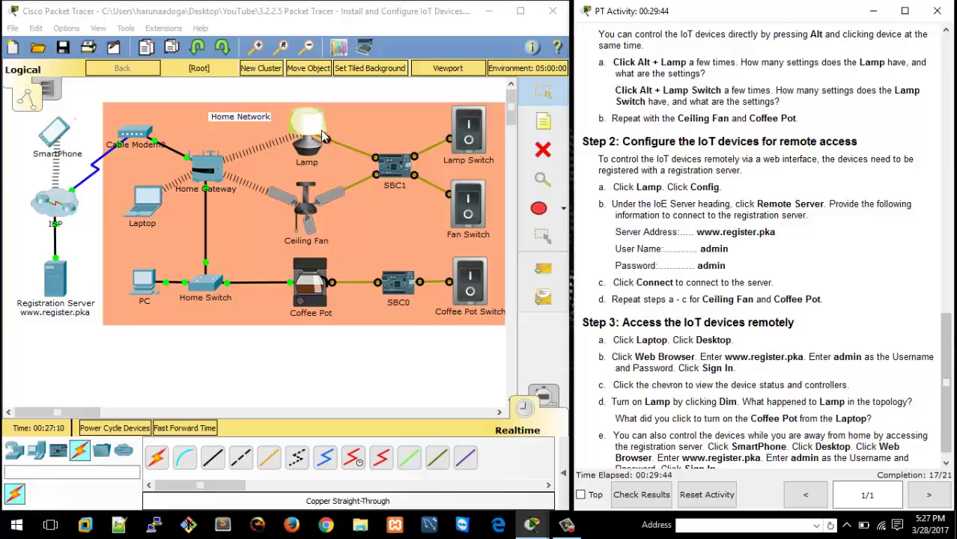
Copy and paste the Lamp, placing the new CopyLamp over the original Lamp.
{"action": "left_click", "coordinate": [323, 137]}
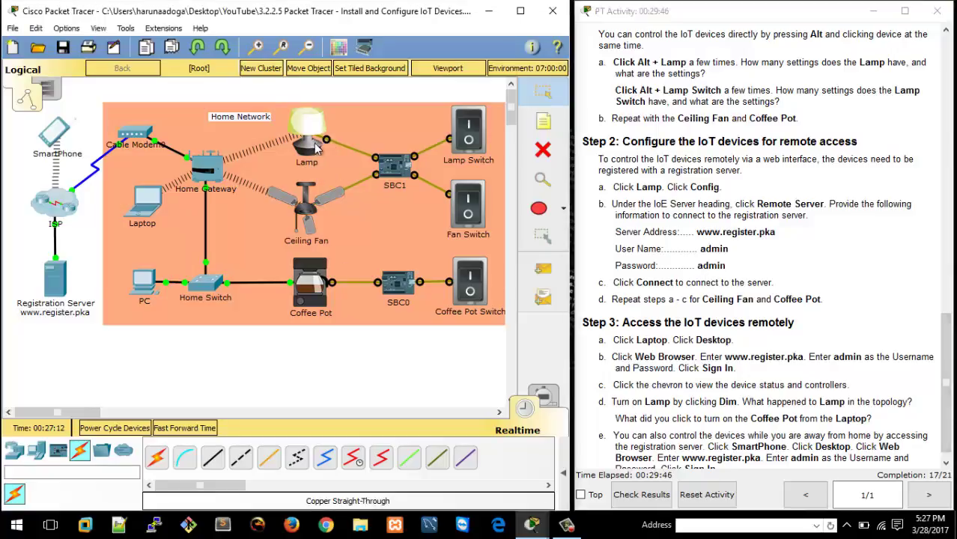
{"action": "key", "text": "ctrl+c"}
{"action": "key", "text": "ctrl+v"}
{"action": "left_click_drag", "start_coordinate": [313, 135], "coordinate": [304, 122]}
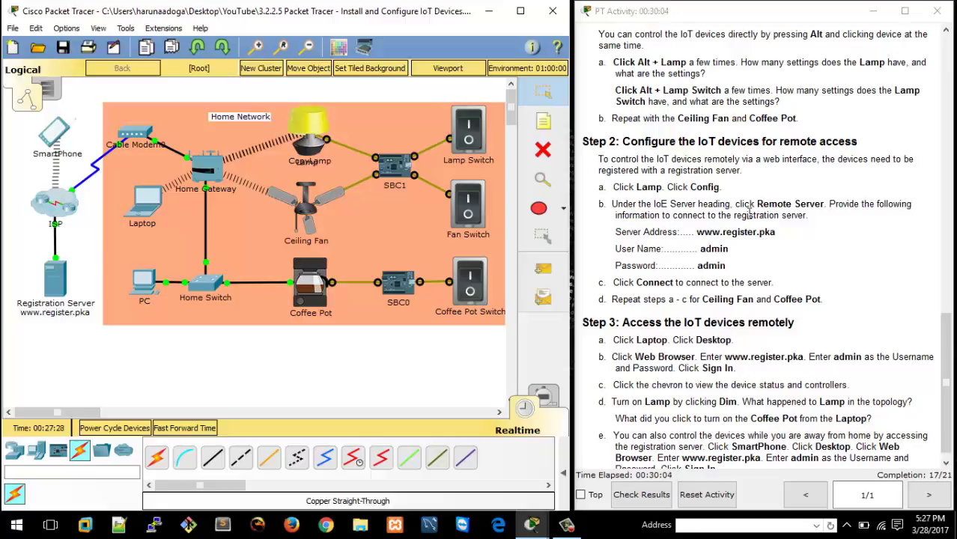
{"action": "left_click", "coordinate": [316, 123], "text": "alt"}
{"action": "left_click", "coordinate": [316, 123]}
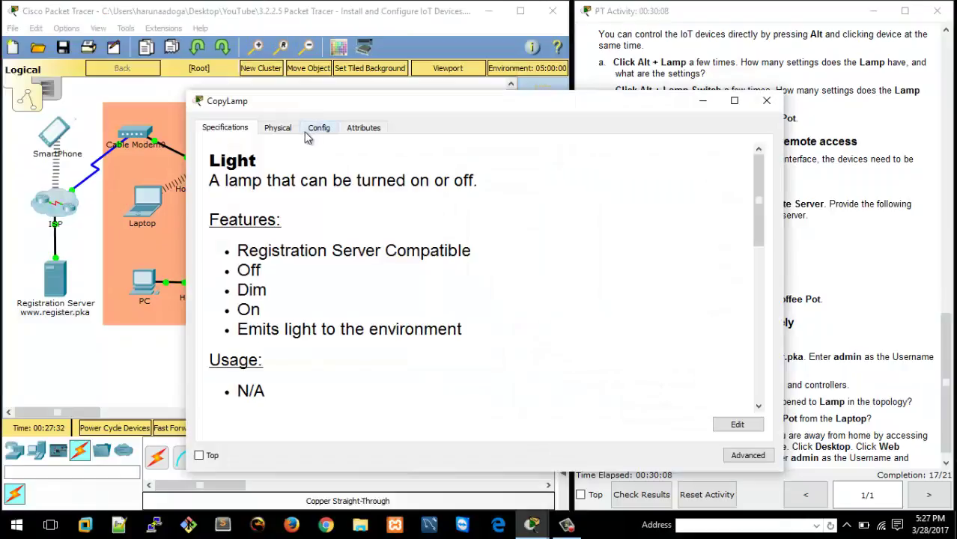
{"action": "left_click", "coordinate": [332, 131]}
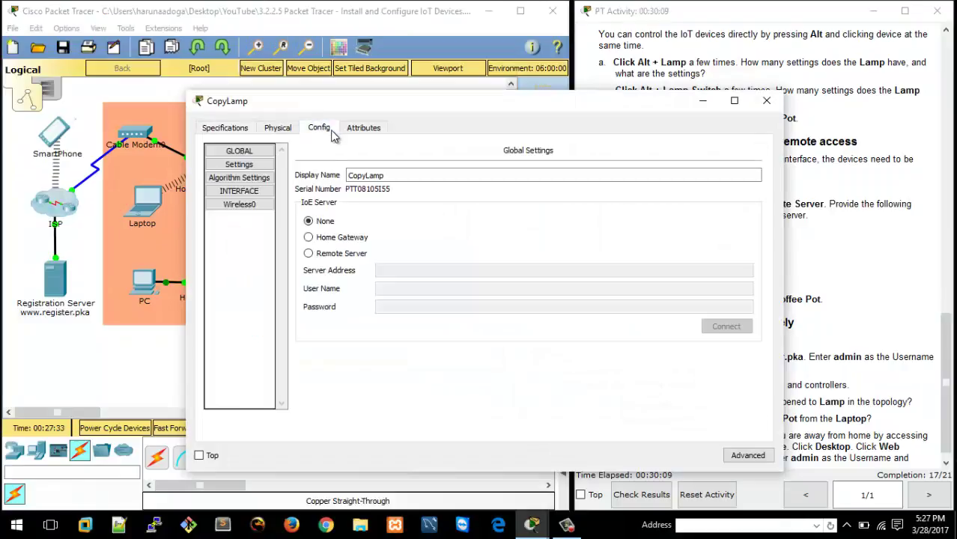
{"action": "left_click", "coordinate": [309, 253]}
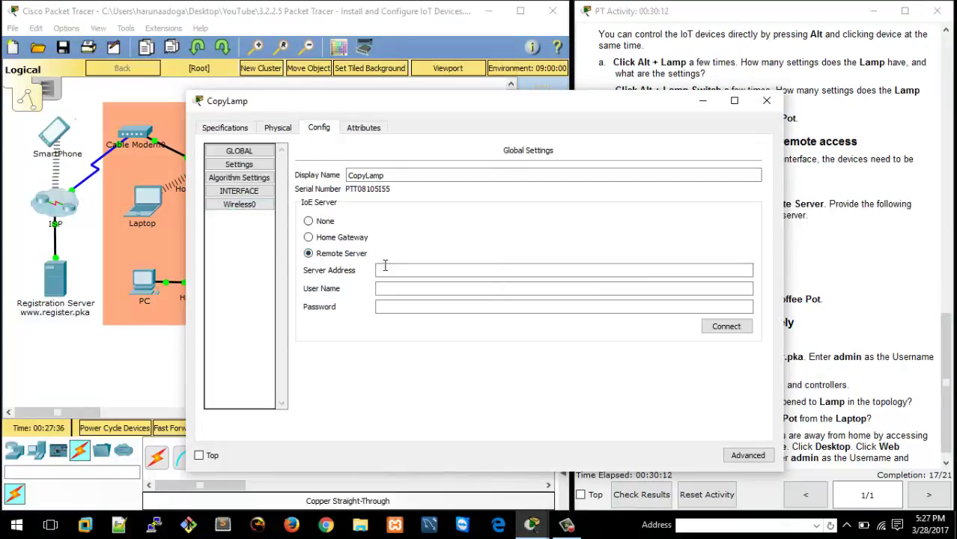
{"action": "left_click", "coordinate": [385, 266]}
{"action": "type", "text": "www."}
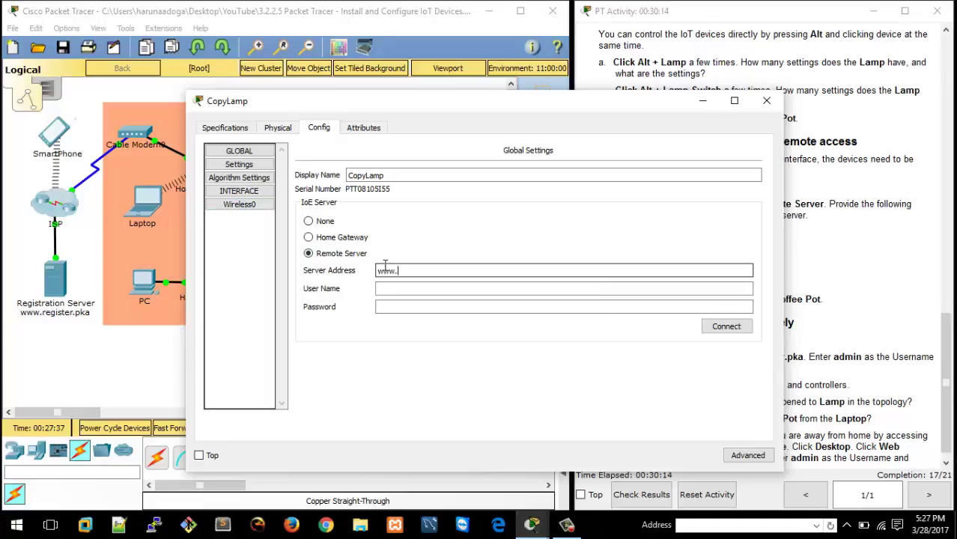
{"action": "type", "text": "ster.pka"}
{"action": "key", "text": "Tab"}
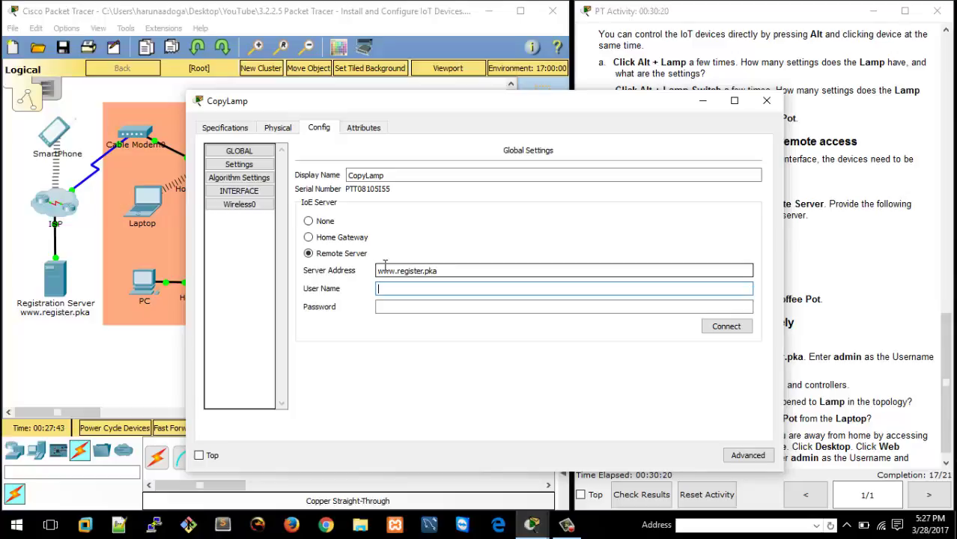
{"action": "type", "text": "admin"}
{"action": "key", "text": "Tab"}
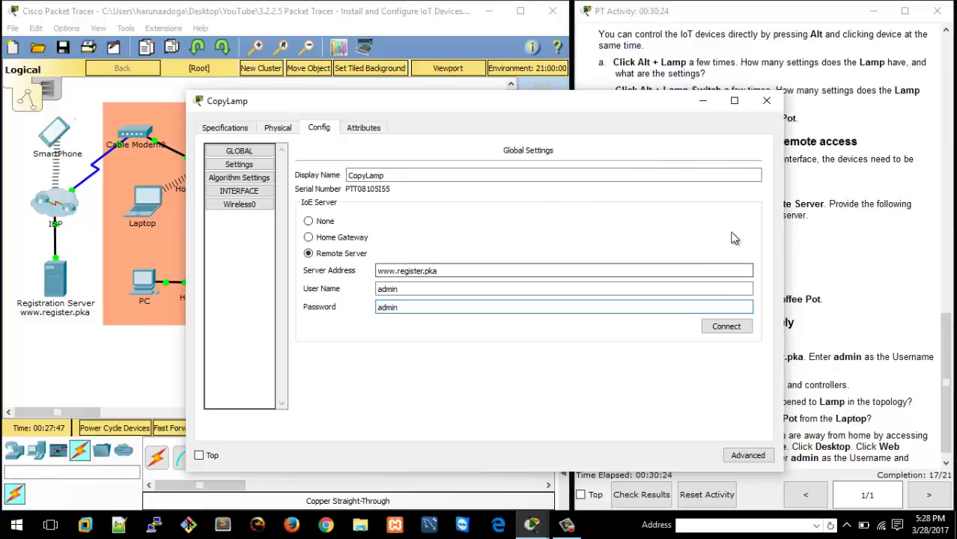
{"action": "left_click", "coordinate": [726, 327]}
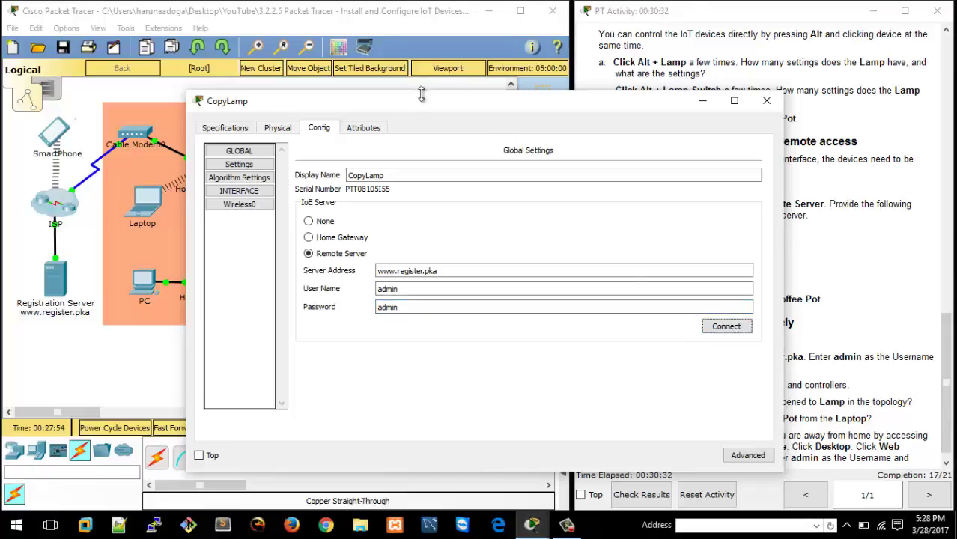
{"action": "left_click_drag", "start_coordinate": [421, 94], "coordinate": [519, 149]}
Close CopyLamp's window and delete CopyLamp from the Home Network, returning to the Select tool.
{"action": "left_click", "coordinate": [862, 145]}
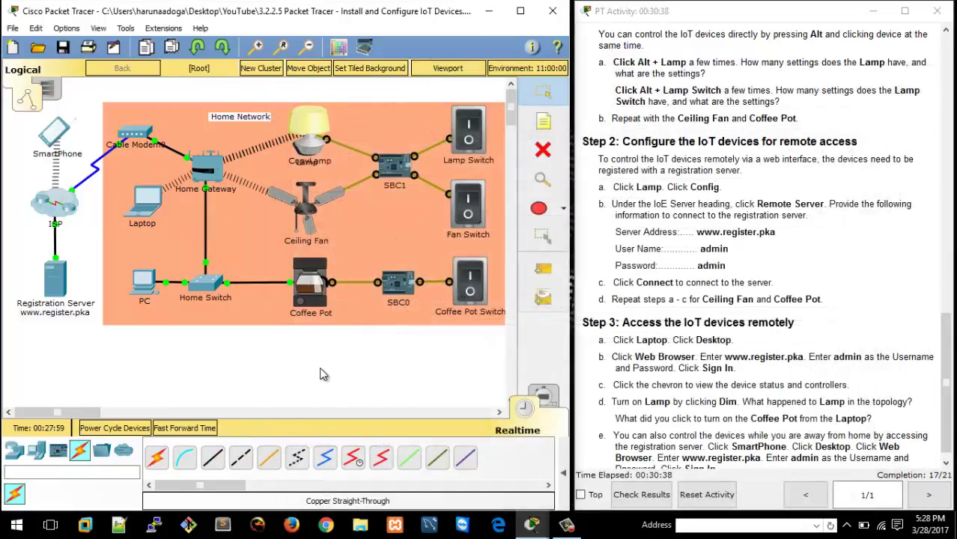
{"action": "left_click", "coordinate": [543, 149]}
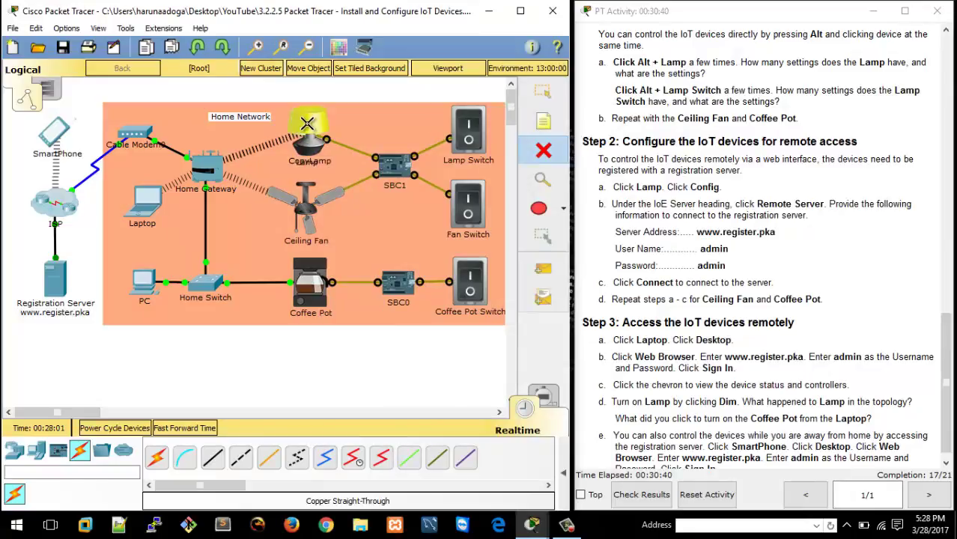
{"action": "left_click", "coordinate": [307, 131]}
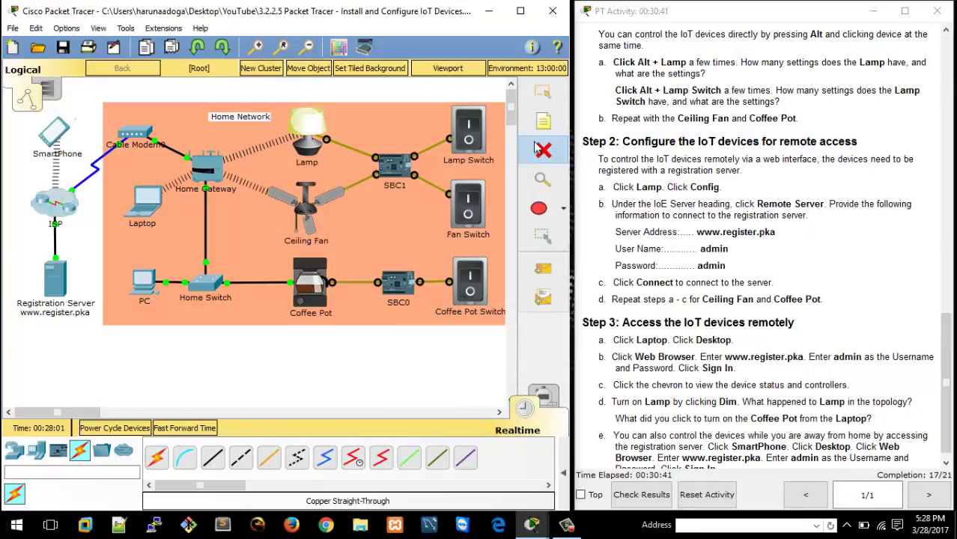
{"action": "left_click", "coordinate": [542, 91]}
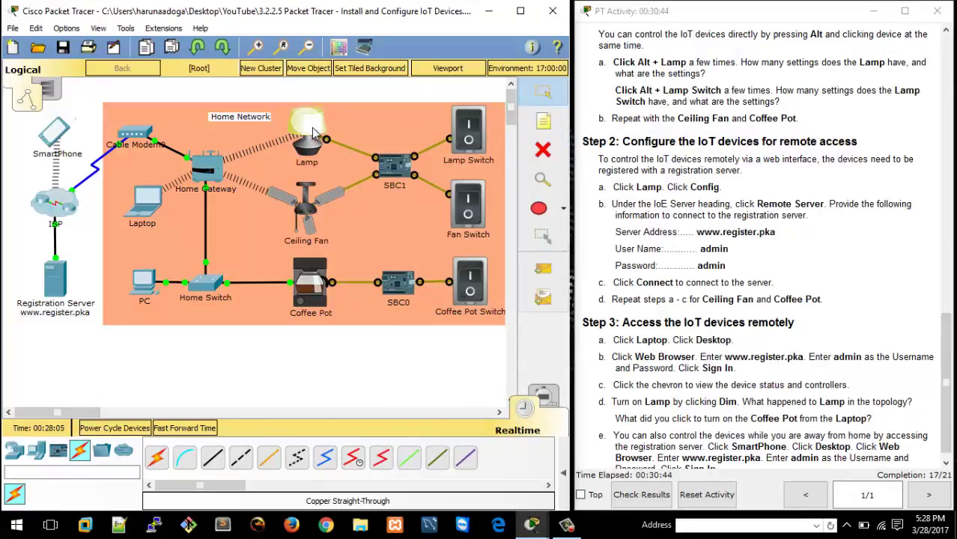
{"action": "left_click", "coordinate": [315, 126], "text": "alt"}
{"action": "left_click", "coordinate": [326, 137]}
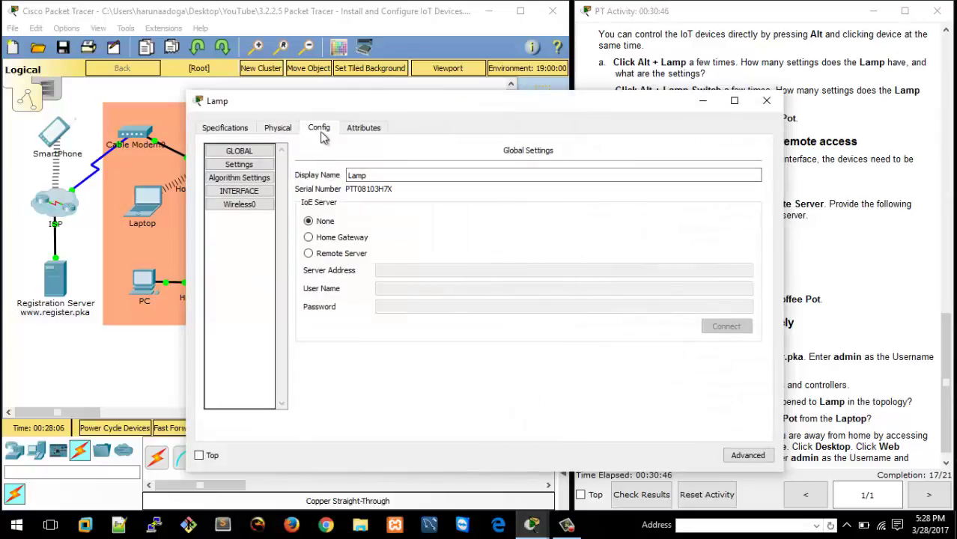
{"action": "left_click", "coordinate": [246, 205]}
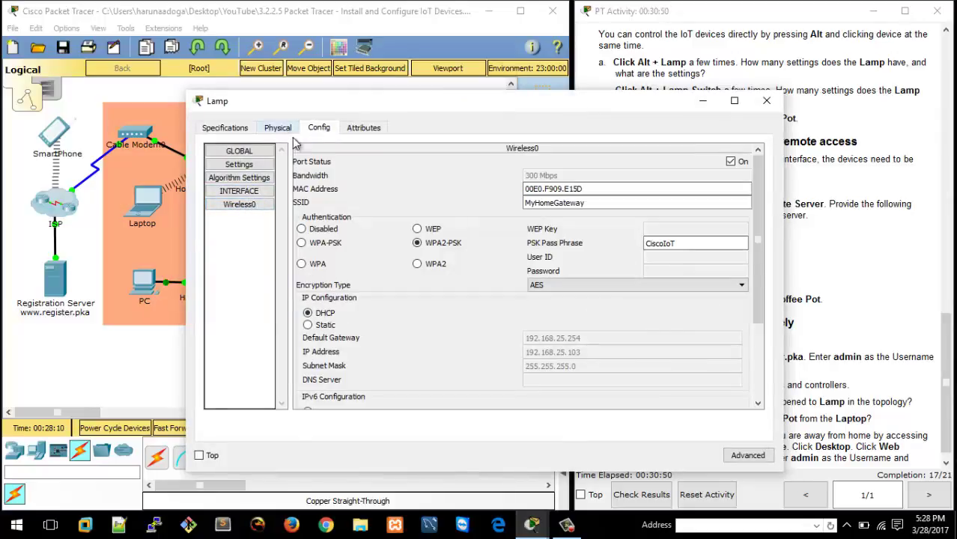
{"action": "left_click", "coordinate": [247, 164]}
{"action": "left_click", "coordinate": [323, 254]}
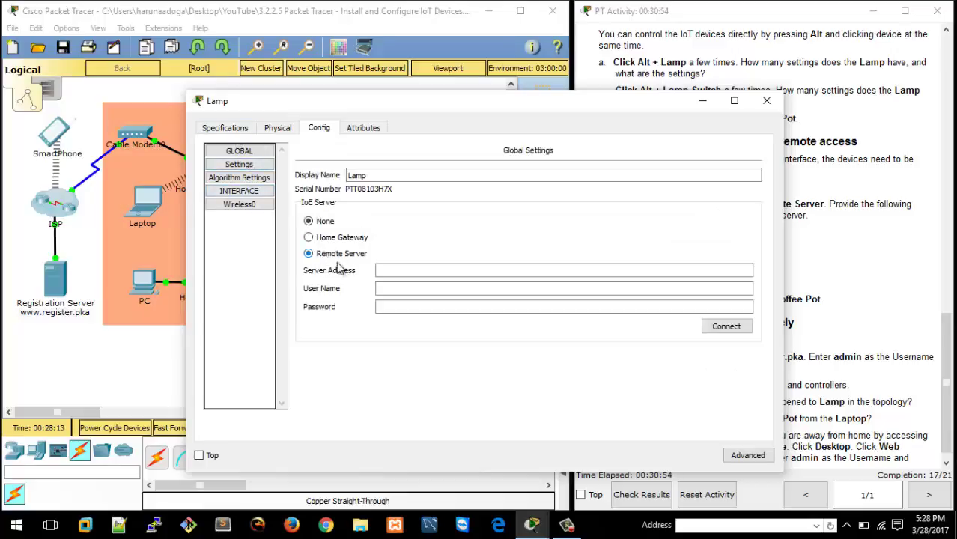
{"action": "left_click", "coordinate": [404, 273]}
{"action": "type", "text": "www"}
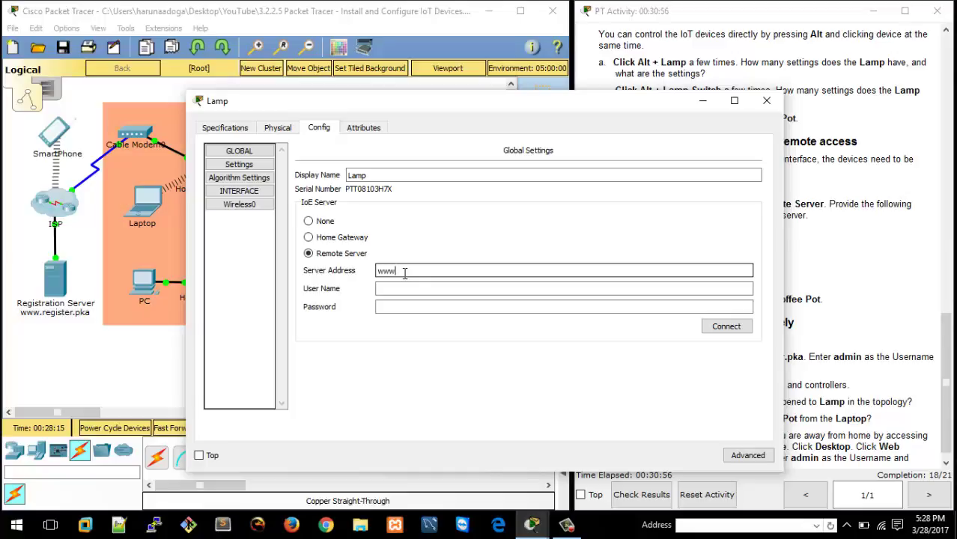
{"action": "type", "text": "."}
{"action": "type", "text": "regis"}
{"action": "type", "text": "et"}
{"action": "key", "text": "BackSpace"}
{"action": "key", "text": "BackSpace"}
{"action": "type", "text": "t"}
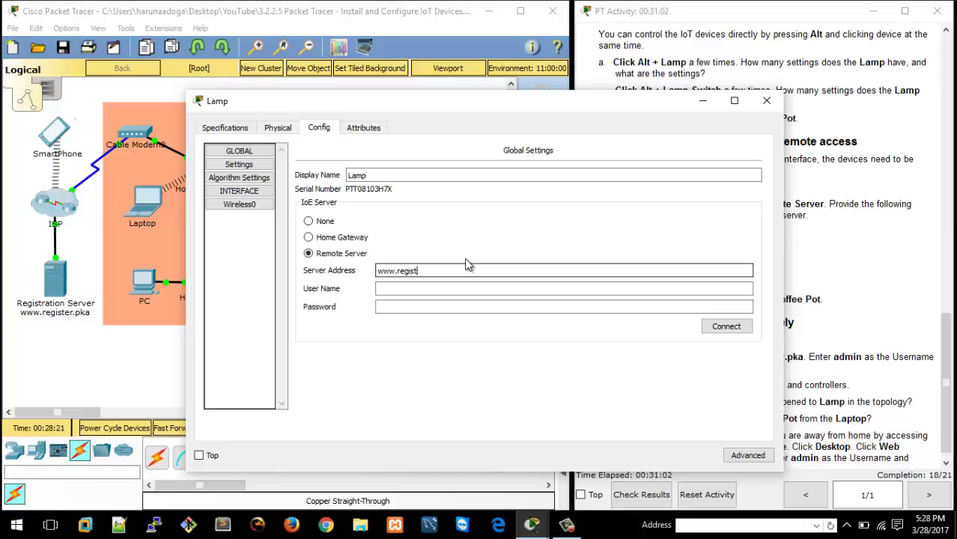
{"action": "type", "text": "er.pka"}
Log the Lamp in as admin, connect to the server, and close its window.
{"action": "key", "text": "Tab"}
{"action": "type", "text": "admi"}
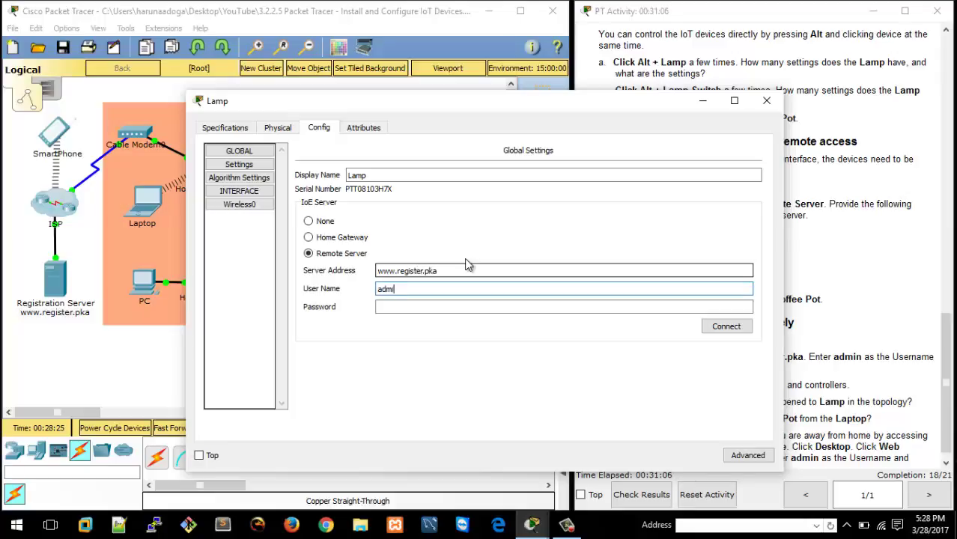
{"action": "type", "text": "n"}
{"action": "key", "text": "Tab"}
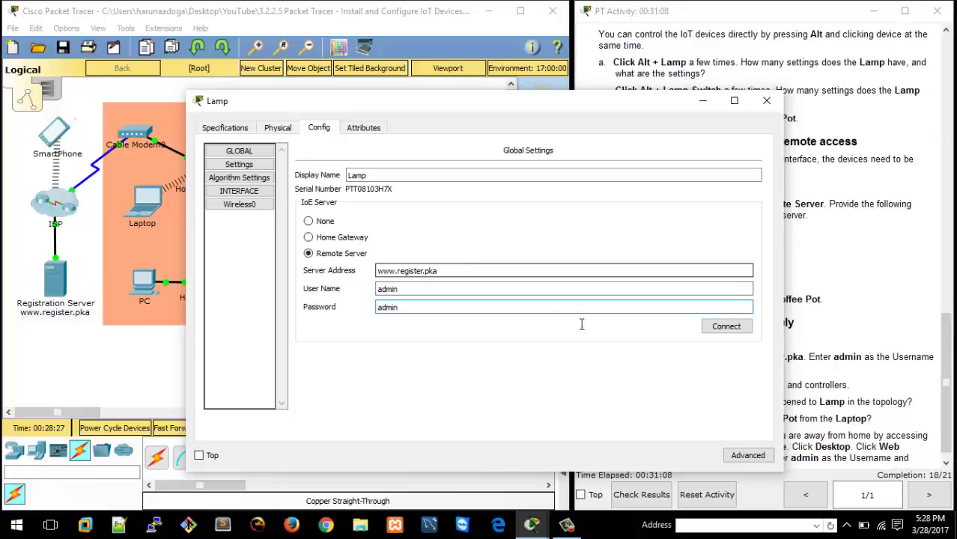
{"action": "left_click", "coordinate": [736, 331]}
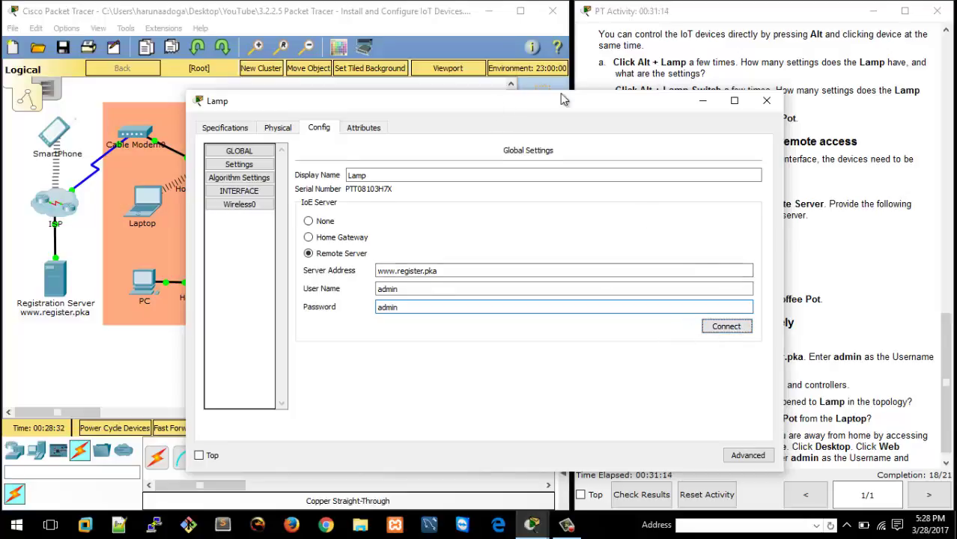
{"action": "left_click_drag", "start_coordinate": [498, 104], "coordinate": [599, 77]}
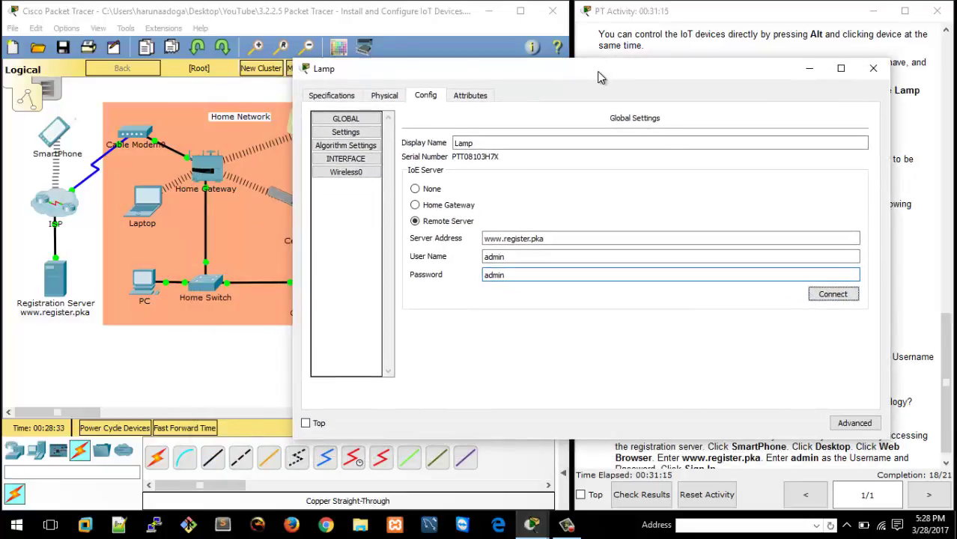
{"action": "left_click", "coordinate": [827, 294]}
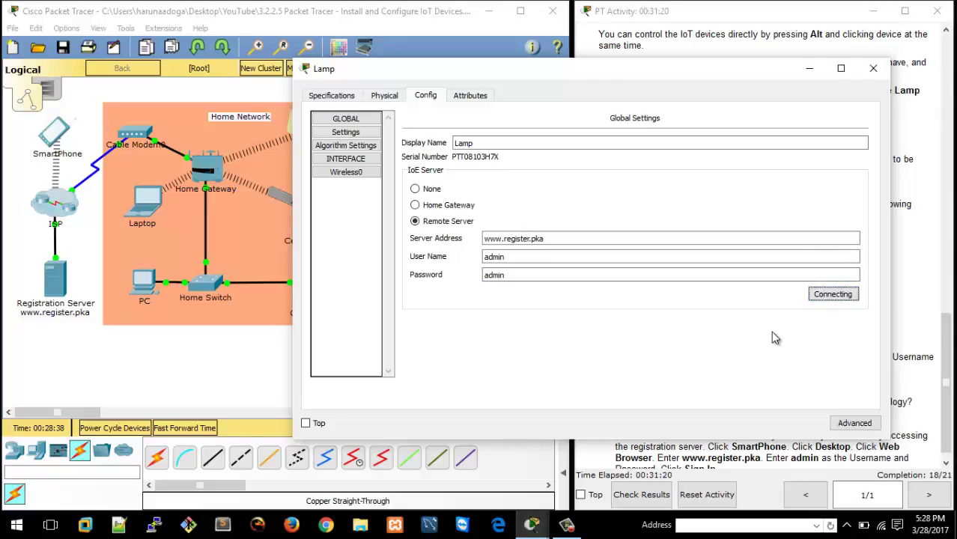
{"action": "left_click", "coordinate": [873, 68]}
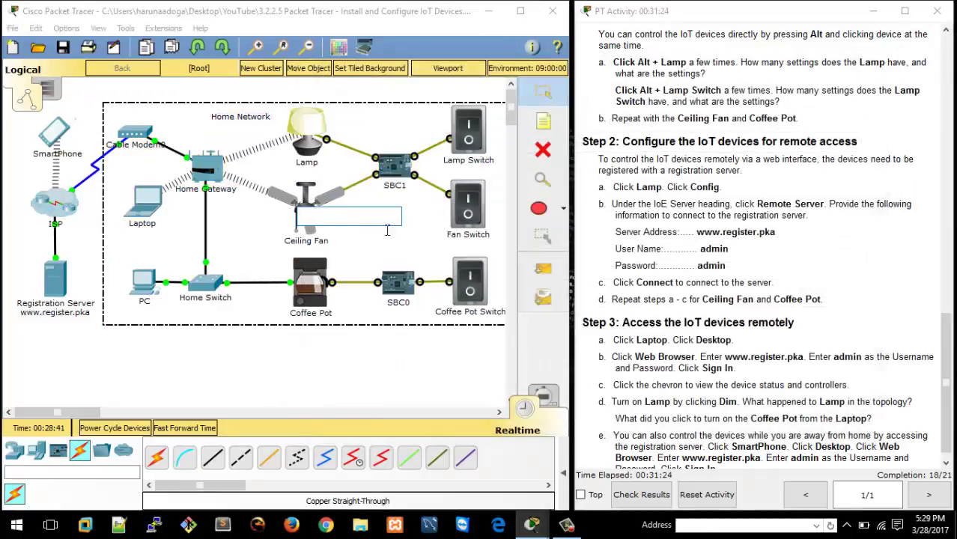
{"action": "left_click", "coordinate": [374, 385]}
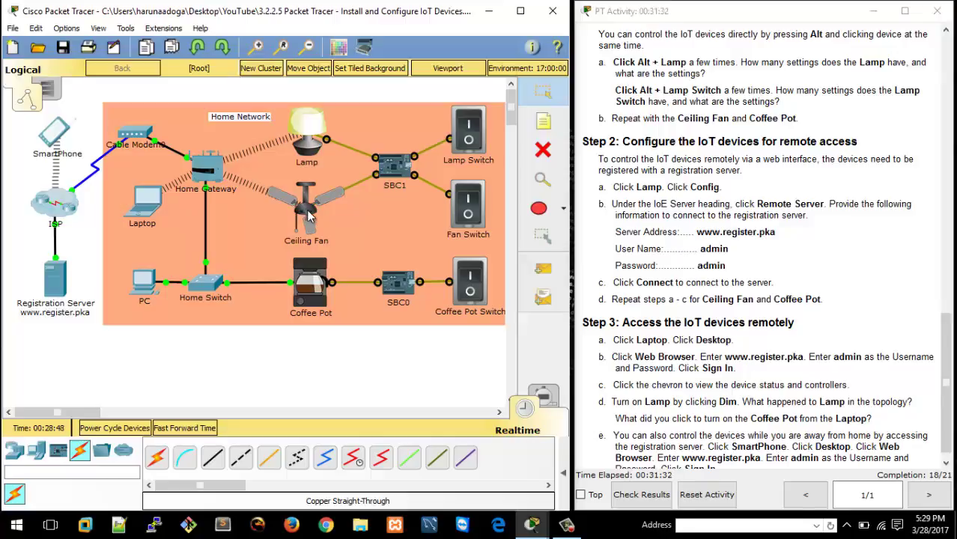
{"action": "left_click", "coordinate": [308, 215]}
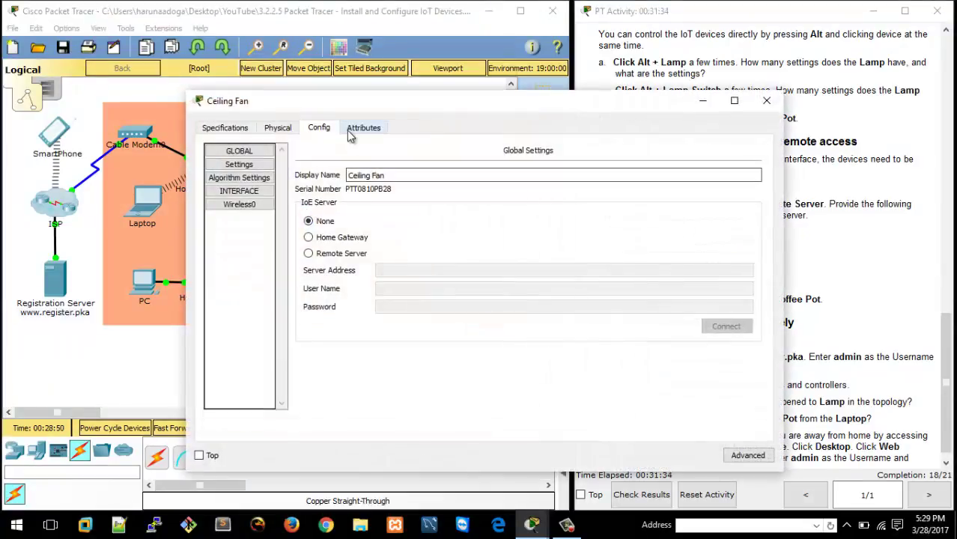
{"action": "left_click", "coordinate": [310, 253]}
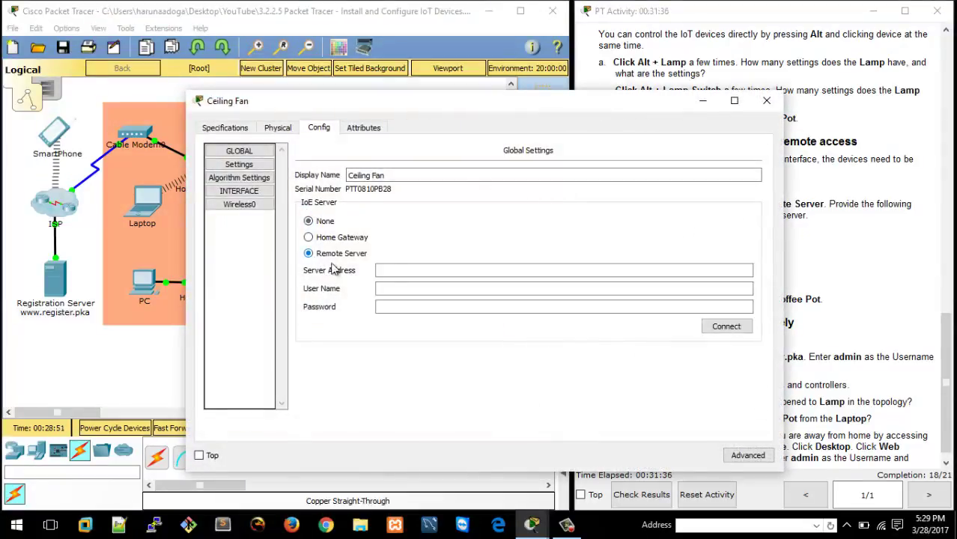
{"action": "left_click", "coordinate": [396, 274]}
{"action": "type", "text": "www."}
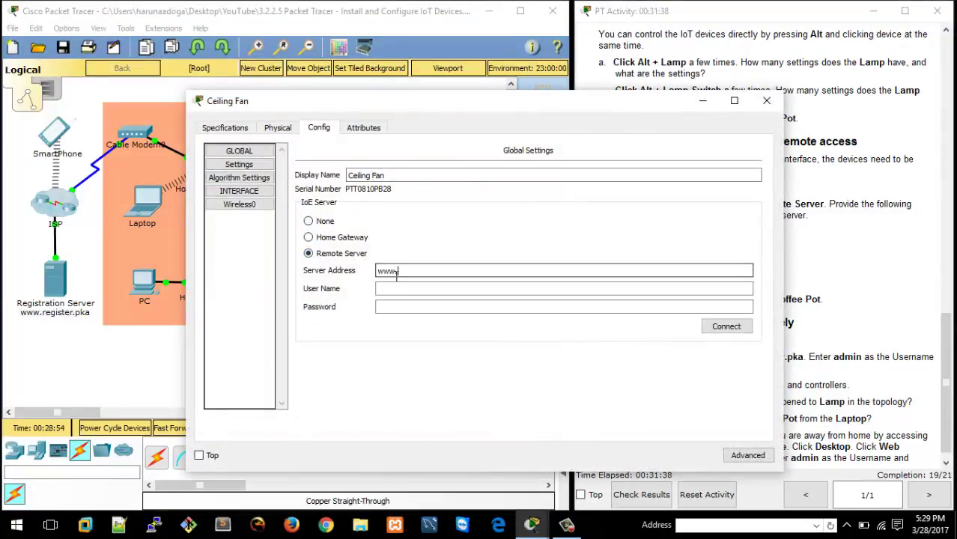
{"action": "type", "text": "register"}
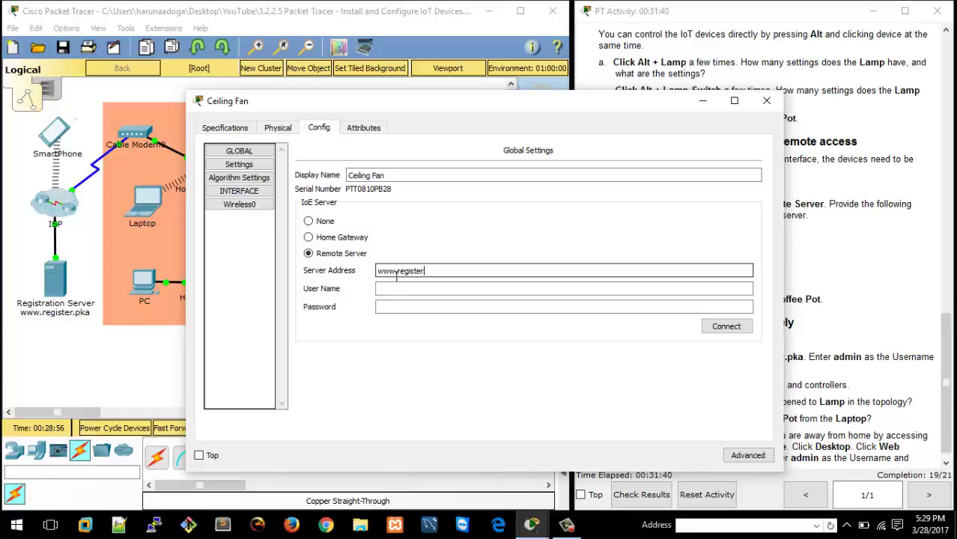
{"action": "type", "text": ".pka"}
{"action": "key", "text": "Tab"}
{"action": "type", "text": "admin"}
{"action": "key", "text": "Tab"}
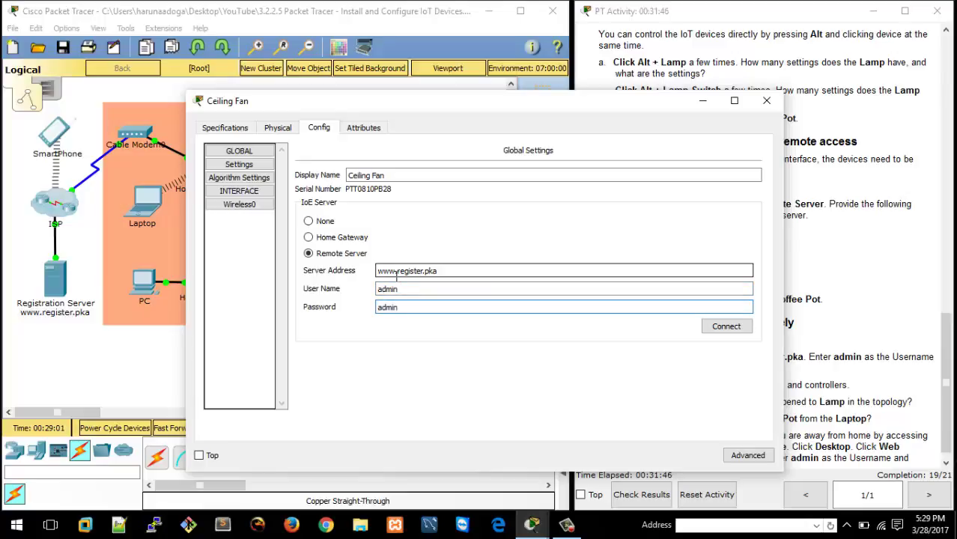
{"action": "left_click", "coordinate": [728, 329]}
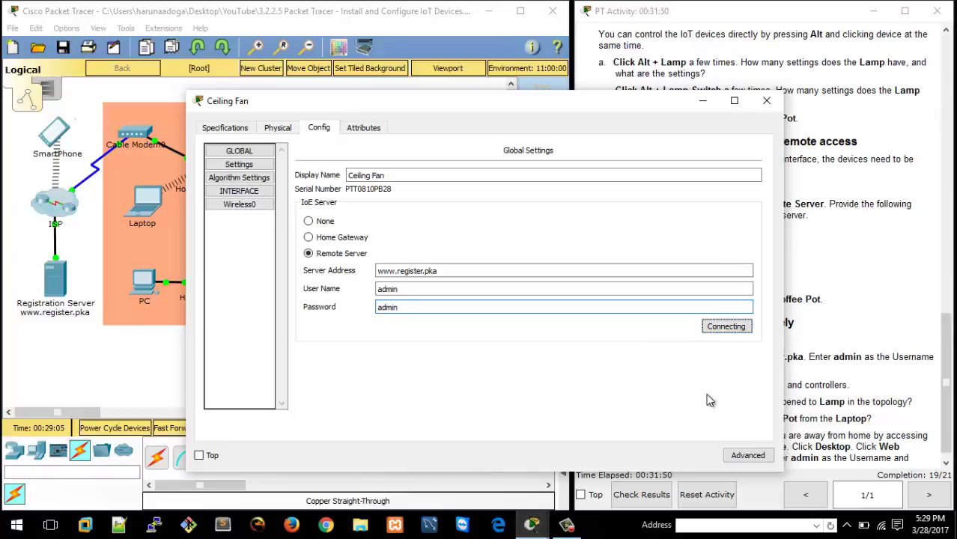
{"action": "left_click", "coordinate": [771, 104]}
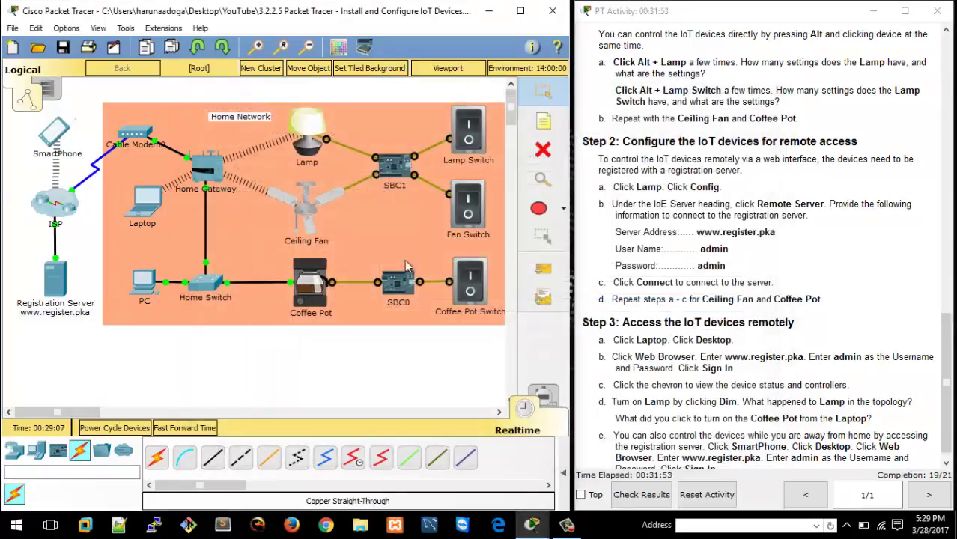
{"action": "left_click", "coordinate": [314, 299]}
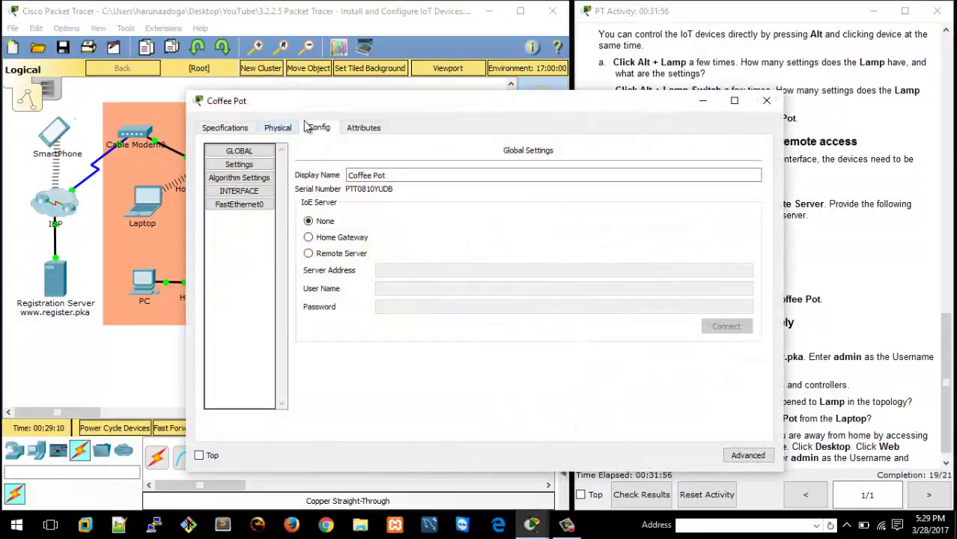
{"action": "left_click_drag", "start_coordinate": [401, 102], "coordinate": [536, 82]}
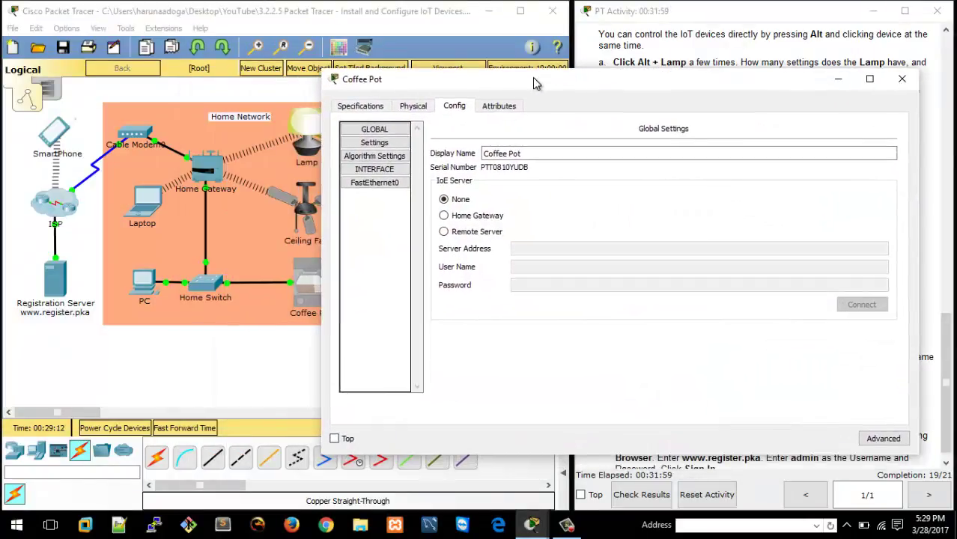
{"action": "left_click", "coordinate": [444, 231]}
{"action": "left_click", "coordinate": [578, 249]}
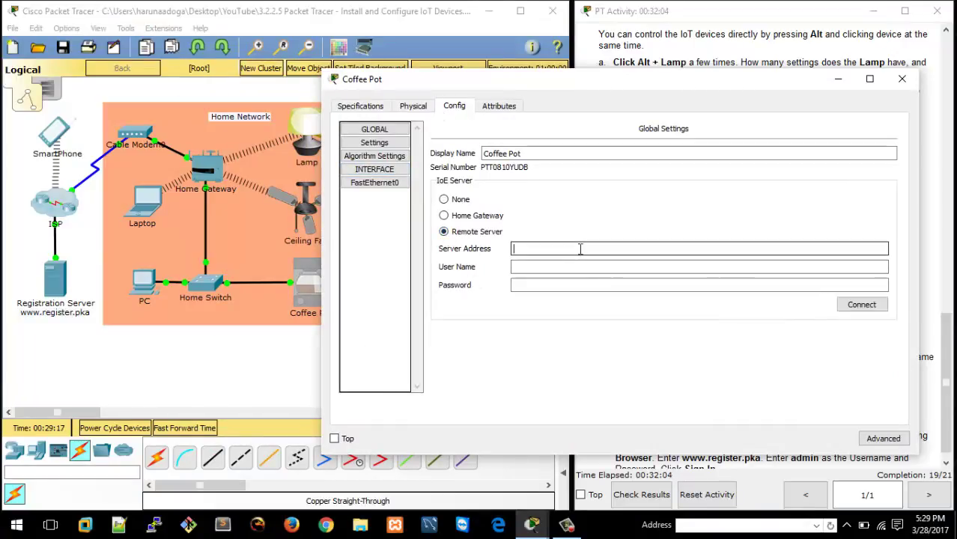
{"action": "type", "text": "www.re"}
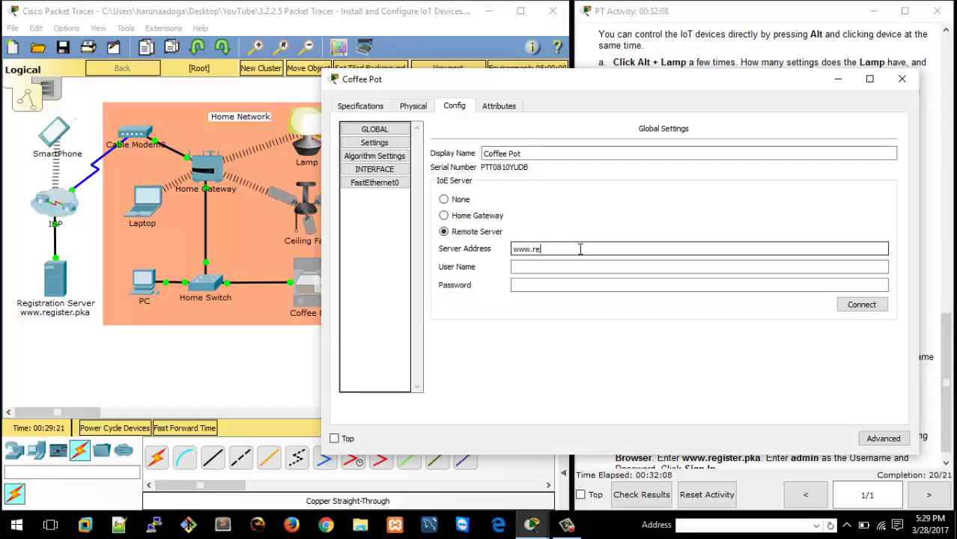
{"action": "type", "text": "gis"}
{"action": "key", "text": "BackSpace"}
{"action": "key", "text": "BackSpace"}
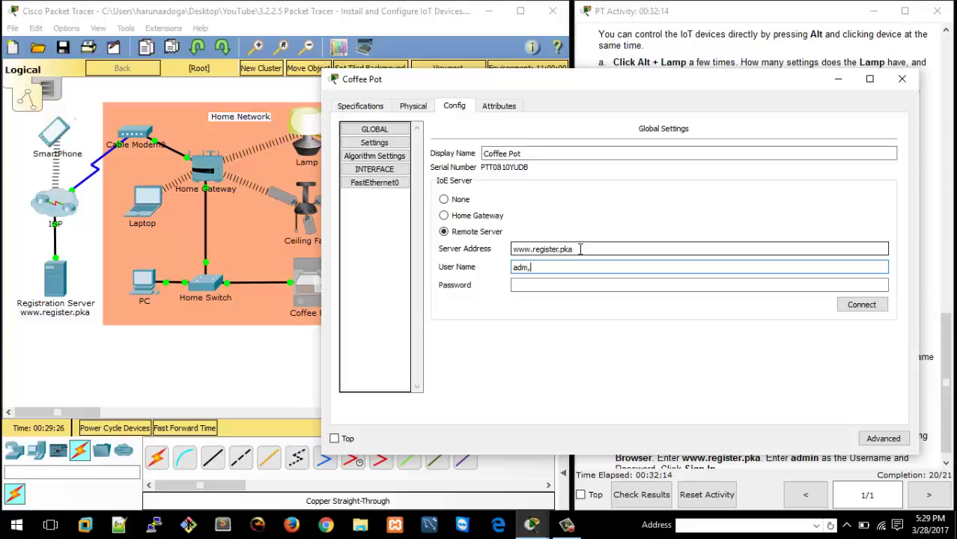
{"action": "type", "text": "admom"}
{"action": "key", "text": "BackSpace"}
{"action": "key", "text": "Tab"}
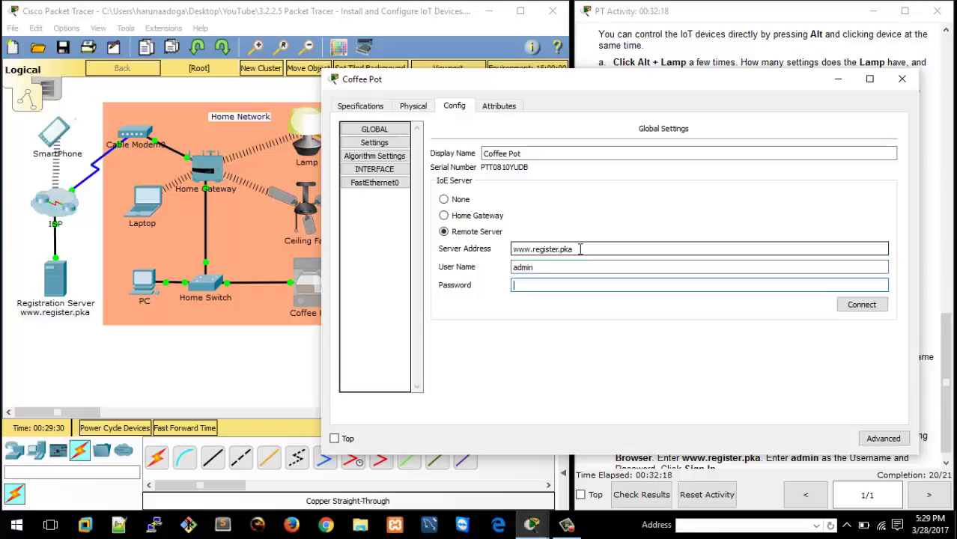
{"action": "type", "text": "admin"}
{"action": "left_click", "coordinate": [854, 304]}
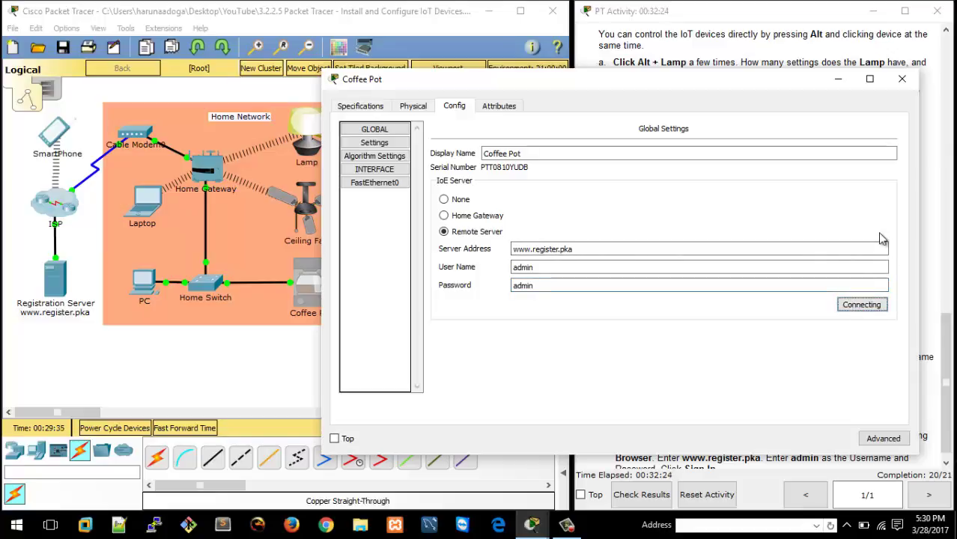
{"action": "left_click", "coordinate": [901, 79]}
{"action": "left_click", "coordinate": [368, 213]}
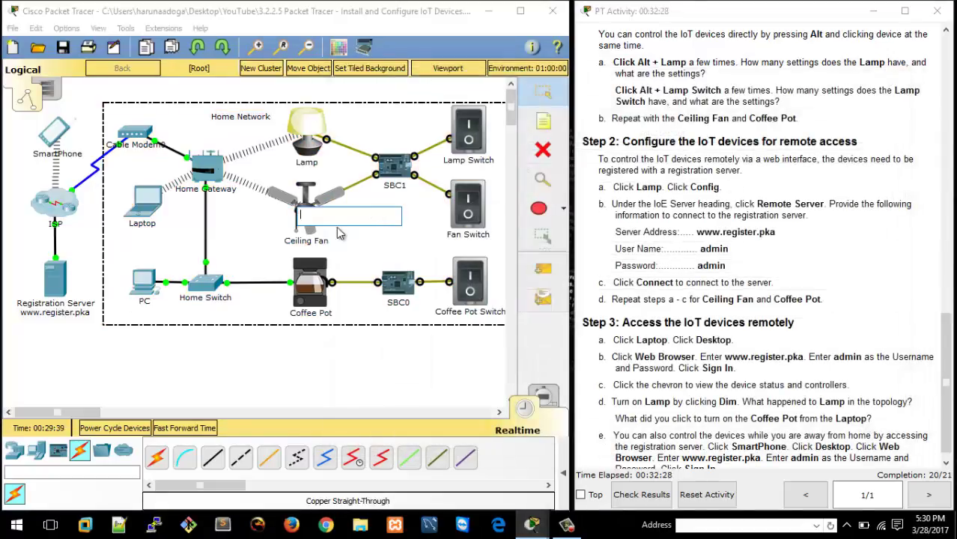
Clear the stray text box and inspect the Lamp's Wireless0 interface settings.
{"action": "left_click", "coordinate": [296, 309]}
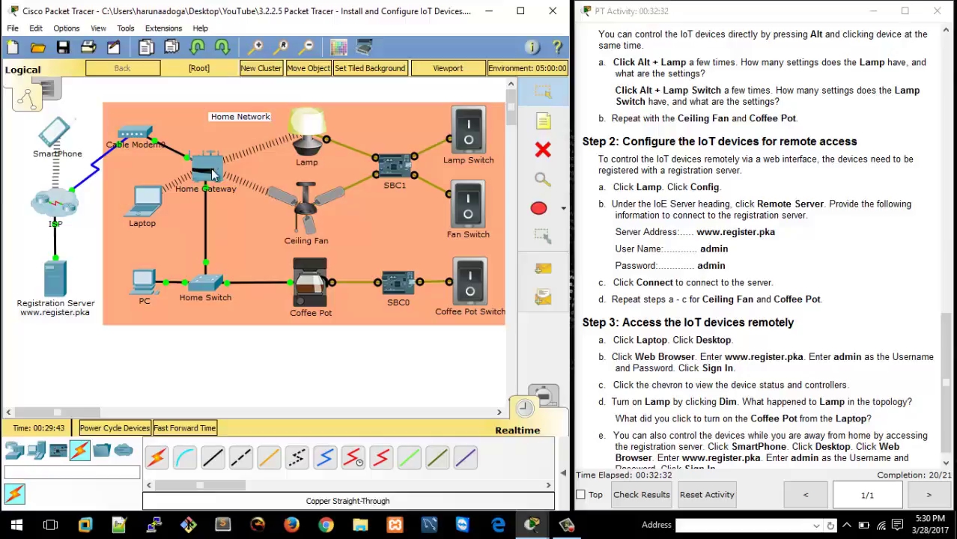
{"action": "left_click", "coordinate": [314, 131], "text": "alt"}
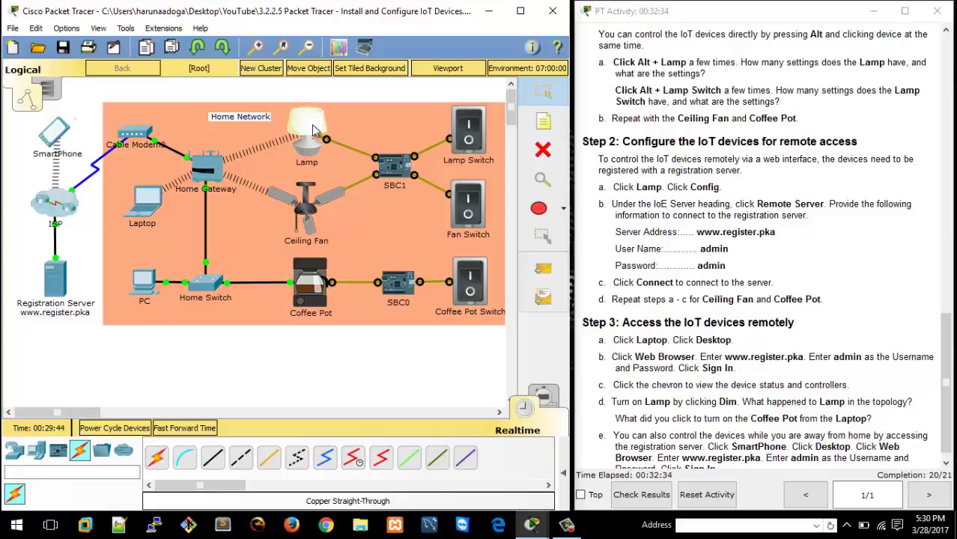
{"action": "left_click", "coordinate": [314, 129]}
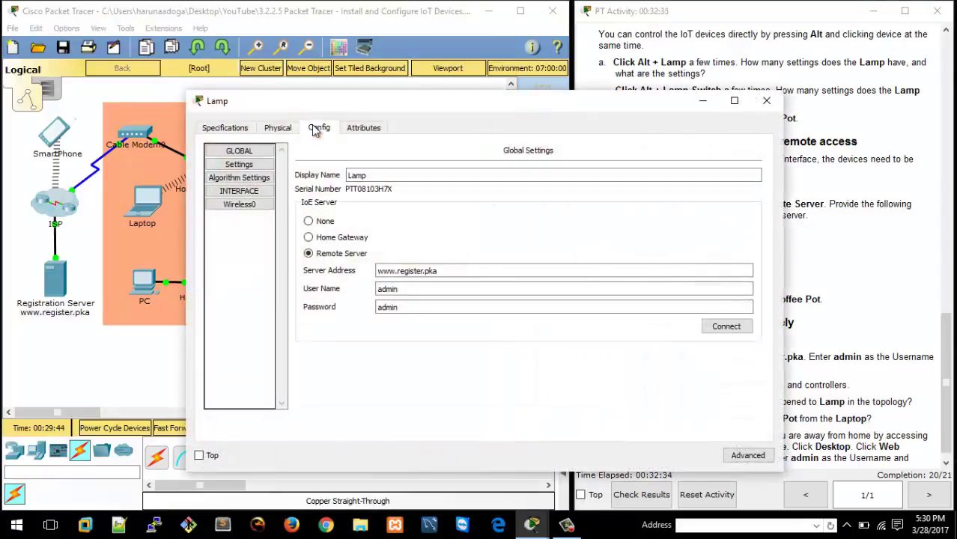
{"action": "left_click", "coordinate": [238, 205]}
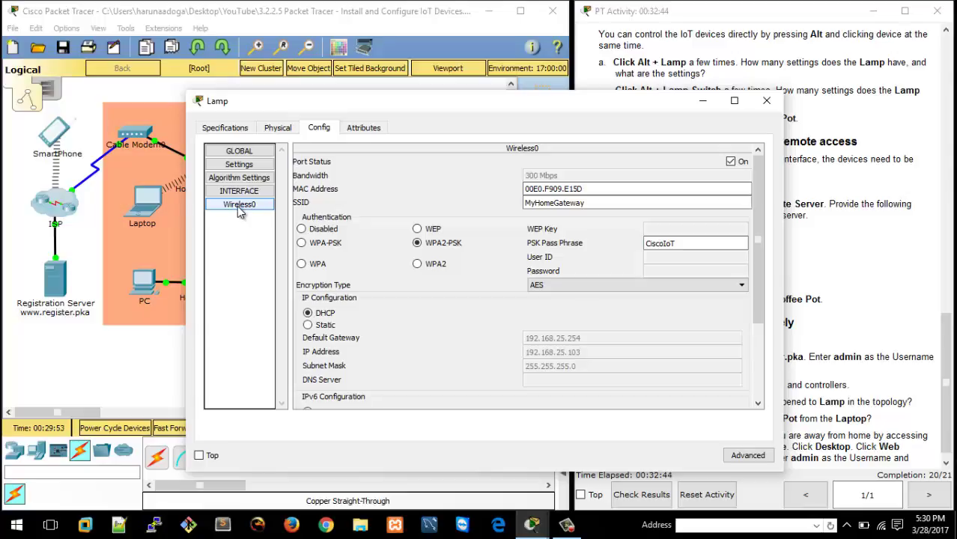
{"action": "left_click", "coordinate": [766, 100]}
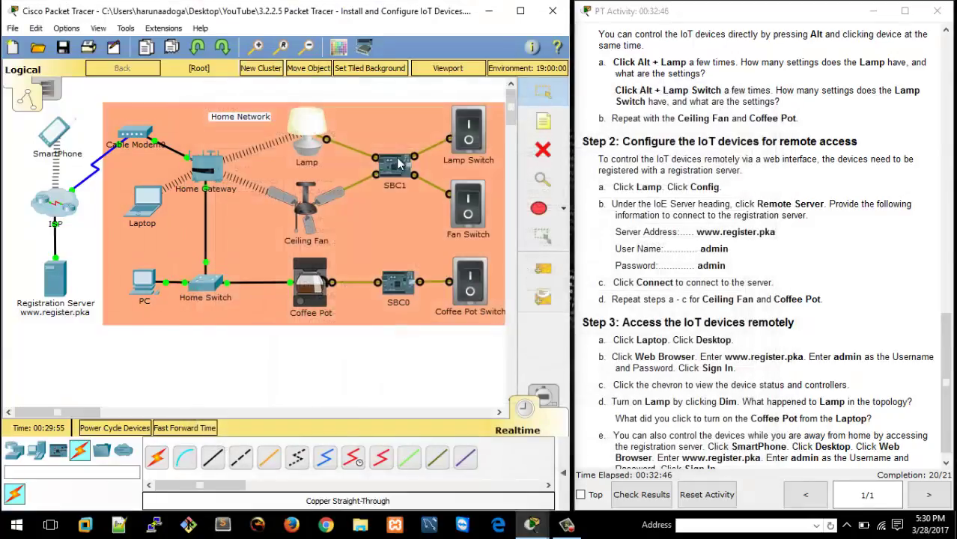
Inspect the Ceiling Fan's Wireless0 and the Coffee Pot's FastEthernet0 interface settings.
{"action": "left_click", "coordinate": [307, 214]}
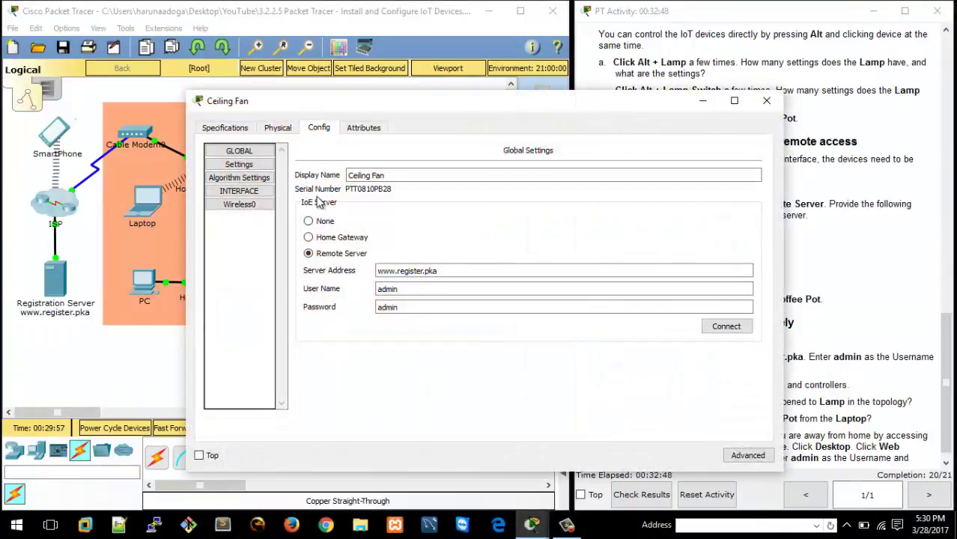
{"action": "left_click", "coordinate": [256, 208]}
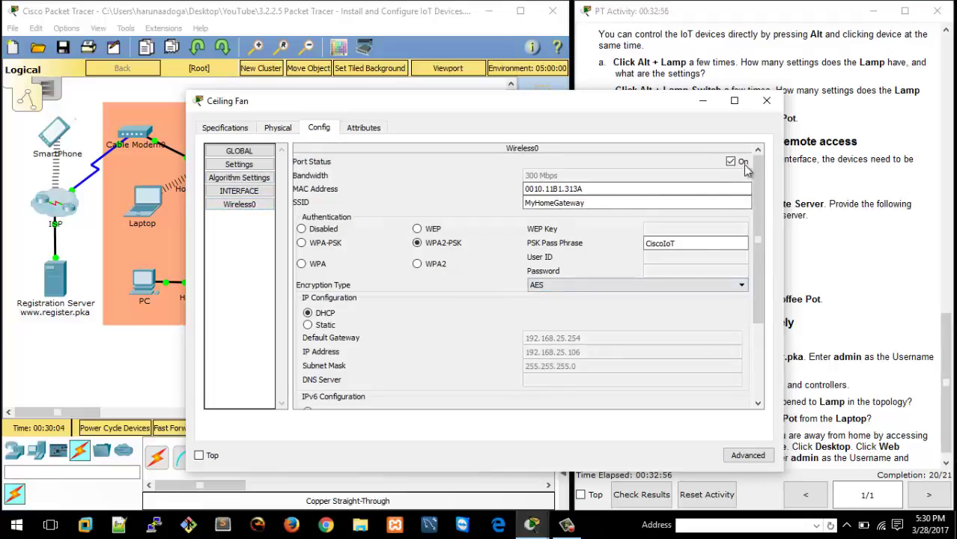
{"action": "left_click", "coordinate": [766, 105]}
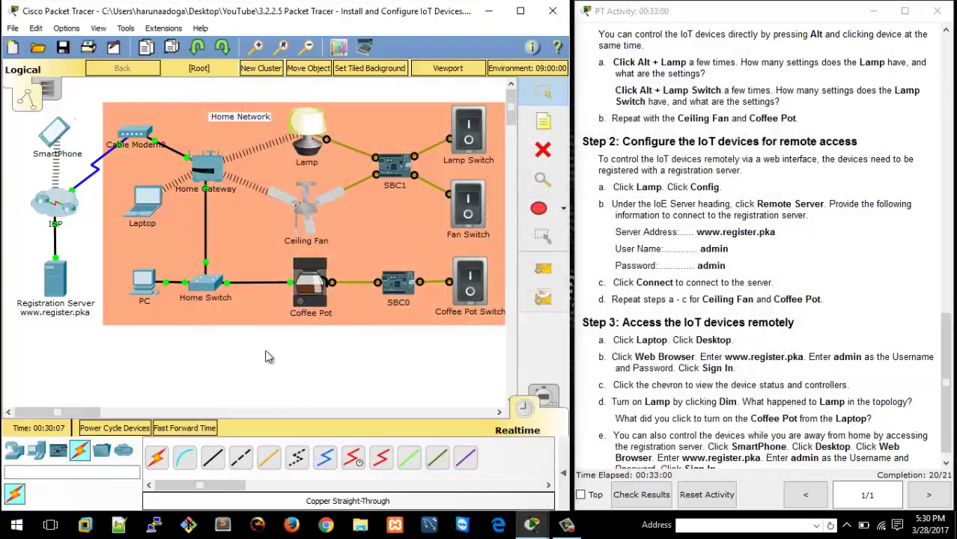
{"action": "left_click", "coordinate": [311, 287]}
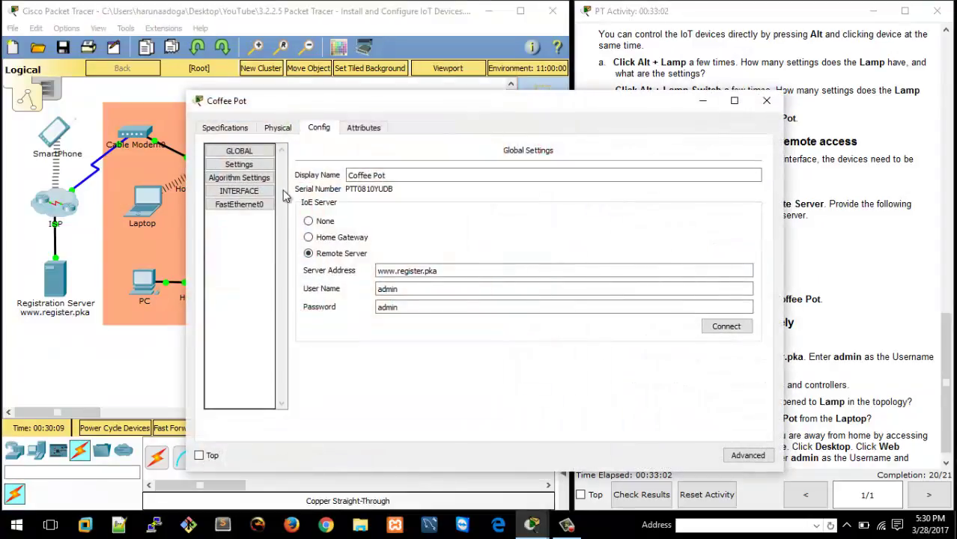
{"action": "left_click", "coordinate": [253, 207]}
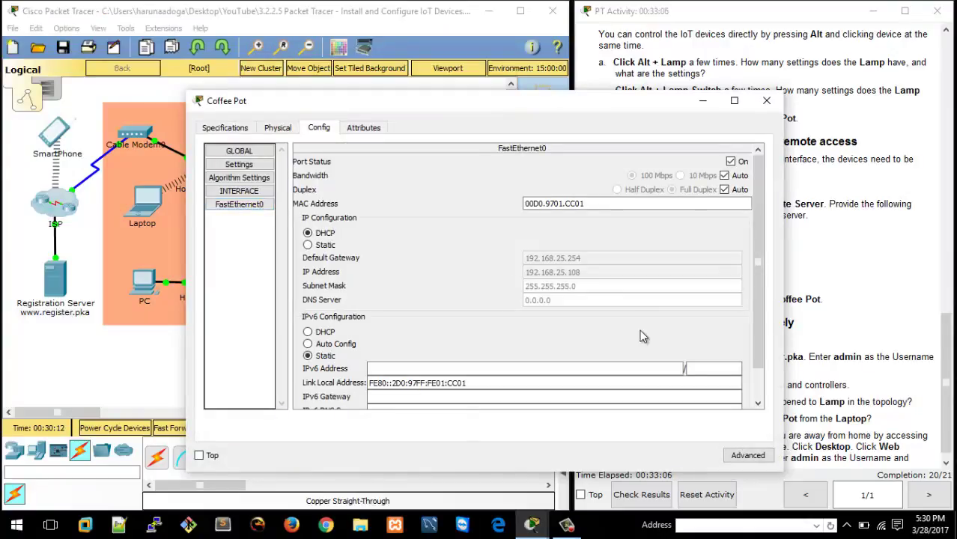
{"action": "left_click", "coordinate": [765, 100]}
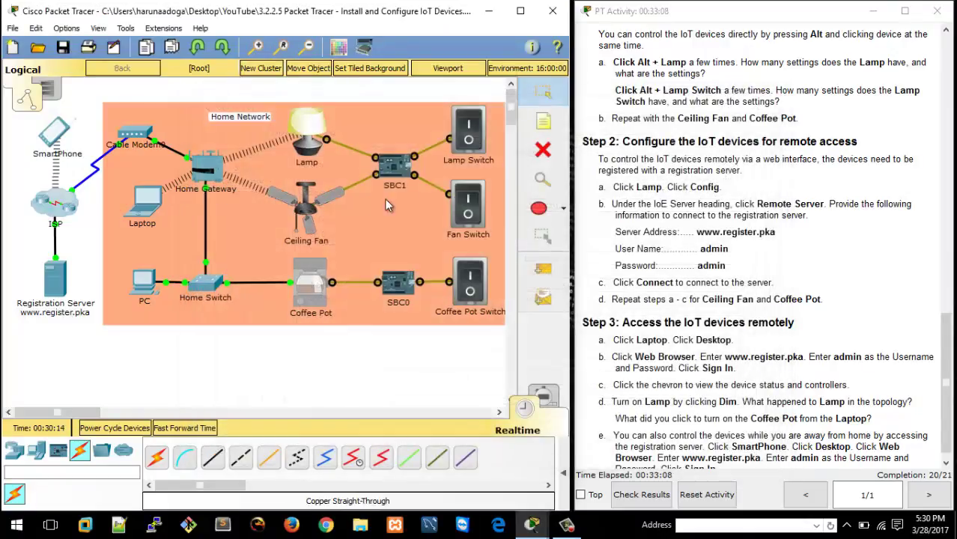
{"action": "left_click", "coordinate": [313, 131]}
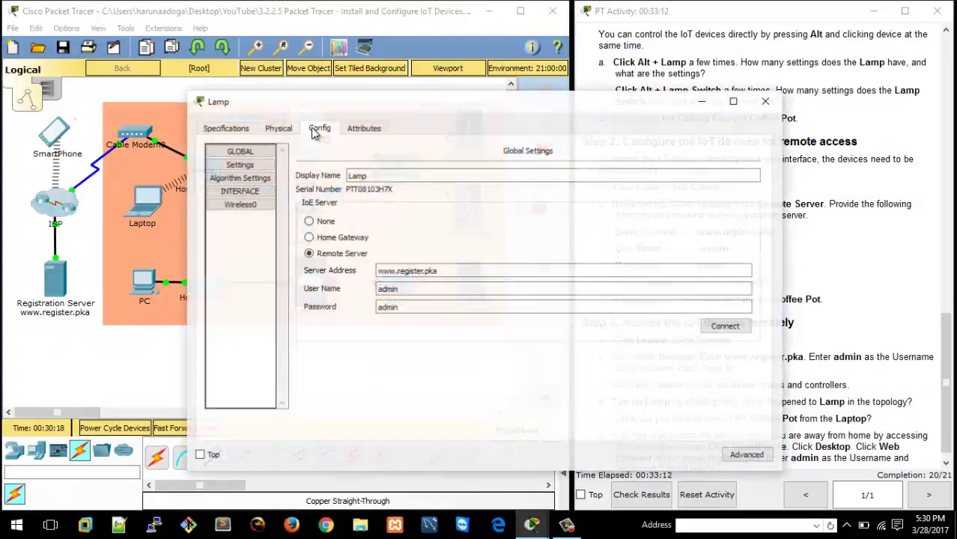
{"action": "left_click", "coordinate": [766, 100]}
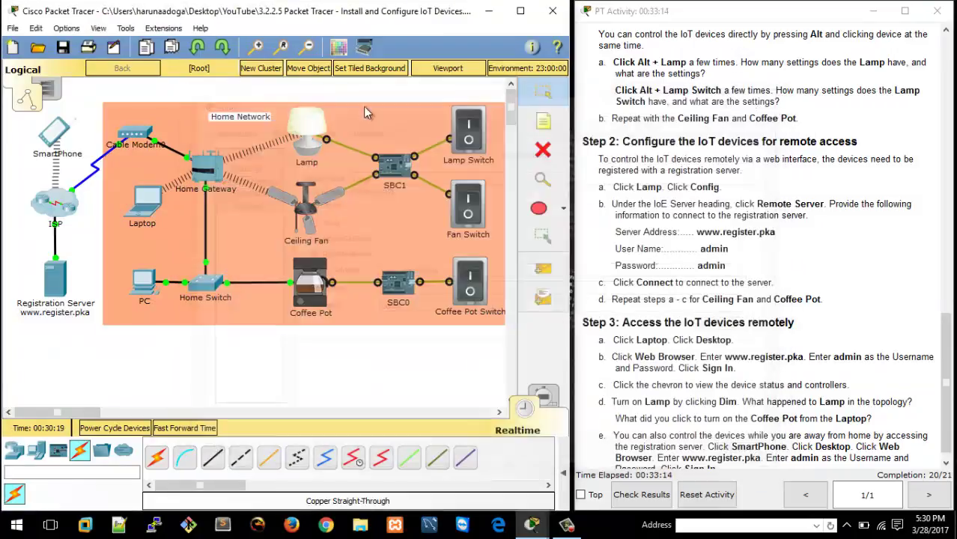
{"action": "left_click", "coordinate": [306, 124], "text": "alt"}
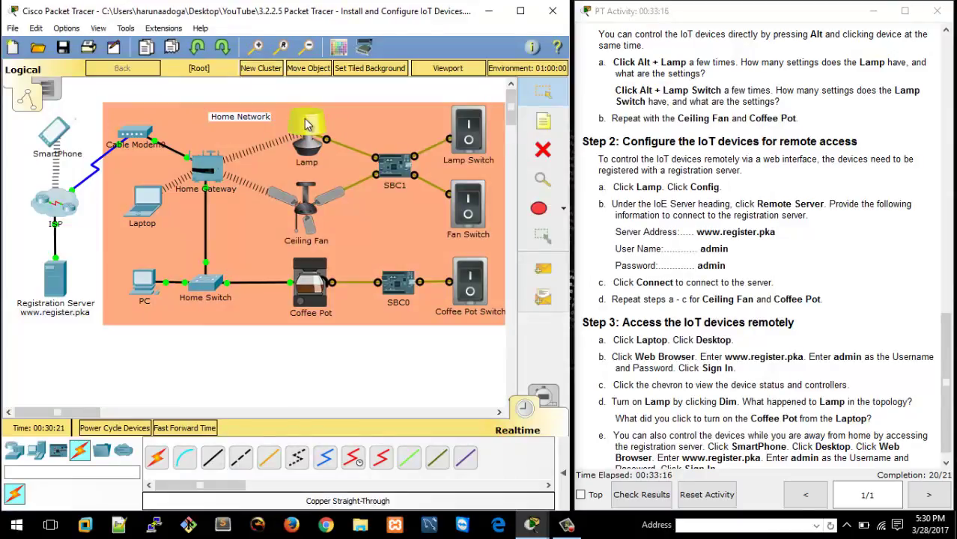
{"action": "left_click", "coordinate": [305, 122]}
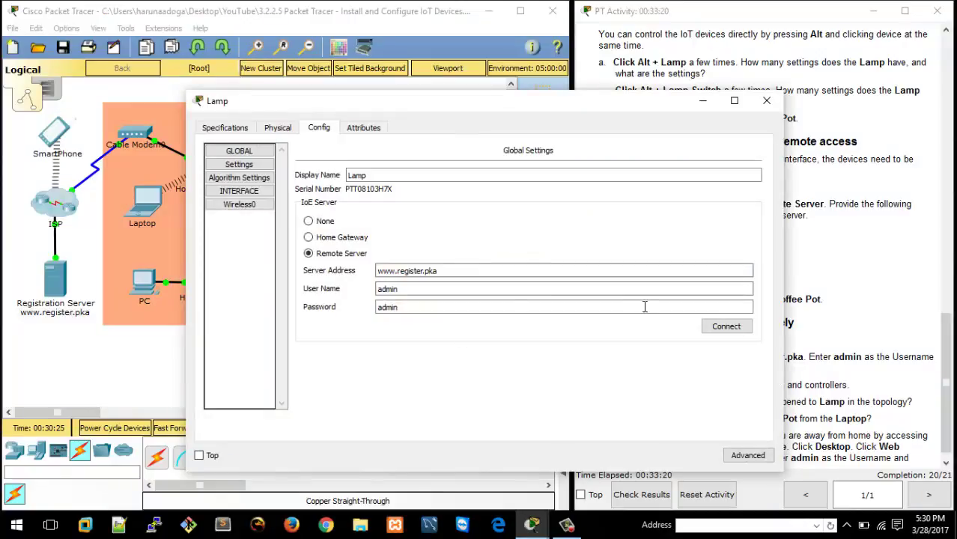
{"action": "left_click", "coordinate": [406, 271]}
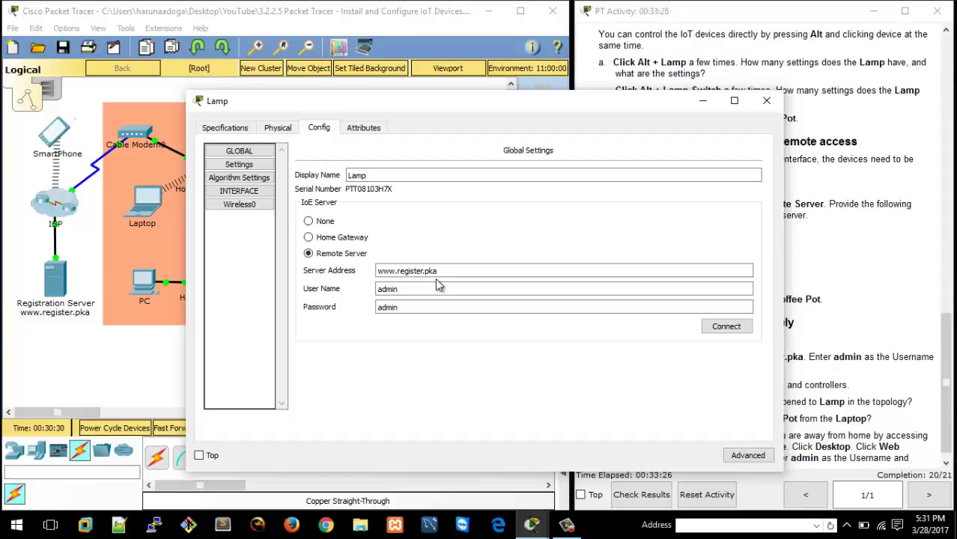
{"action": "left_click", "coordinate": [727, 329]}
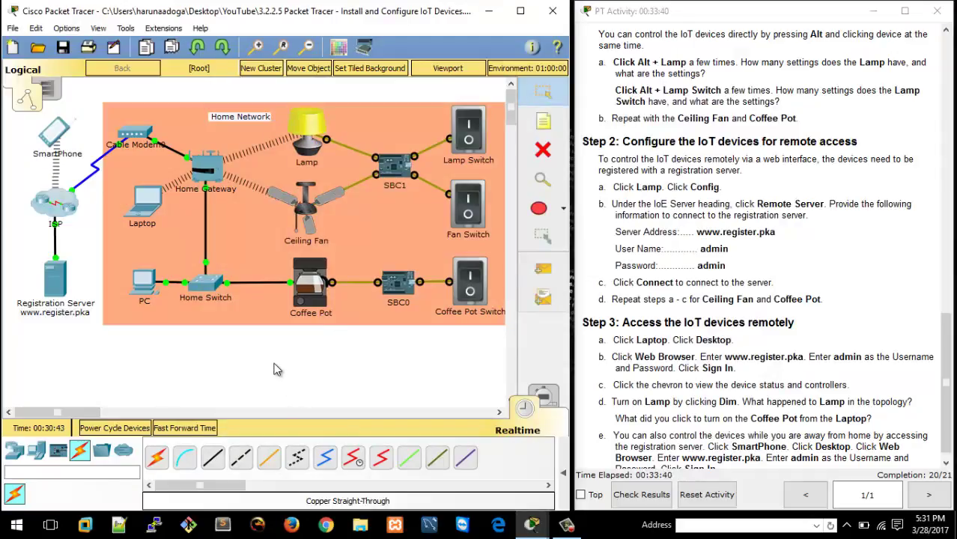
{"action": "left_click", "coordinate": [576, 528]}
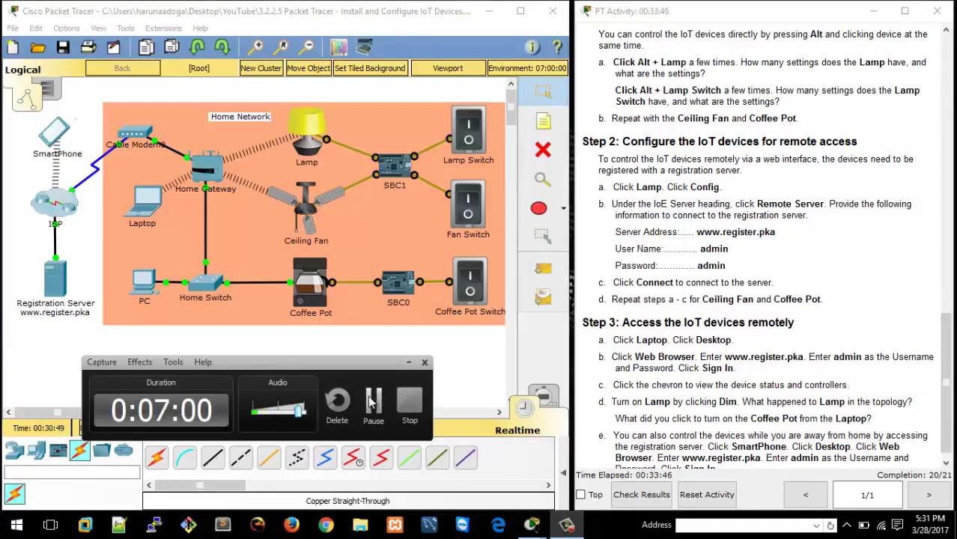
{"action": "left_click", "coordinate": [400, 414]}
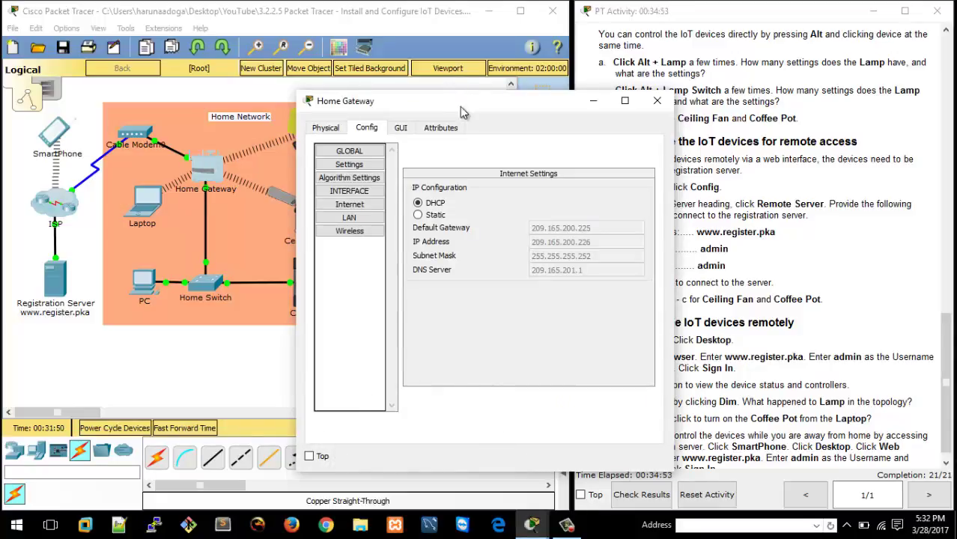
{"action": "left_click_drag", "start_coordinate": [460, 107], "coordinate": [574, 109]}
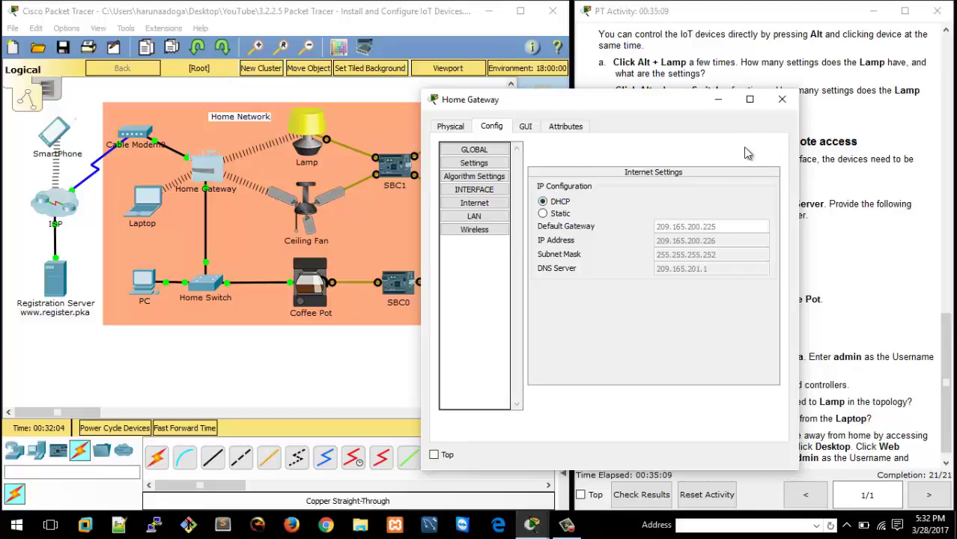
{"action": "left_click", "coordinate": [781, 99]}
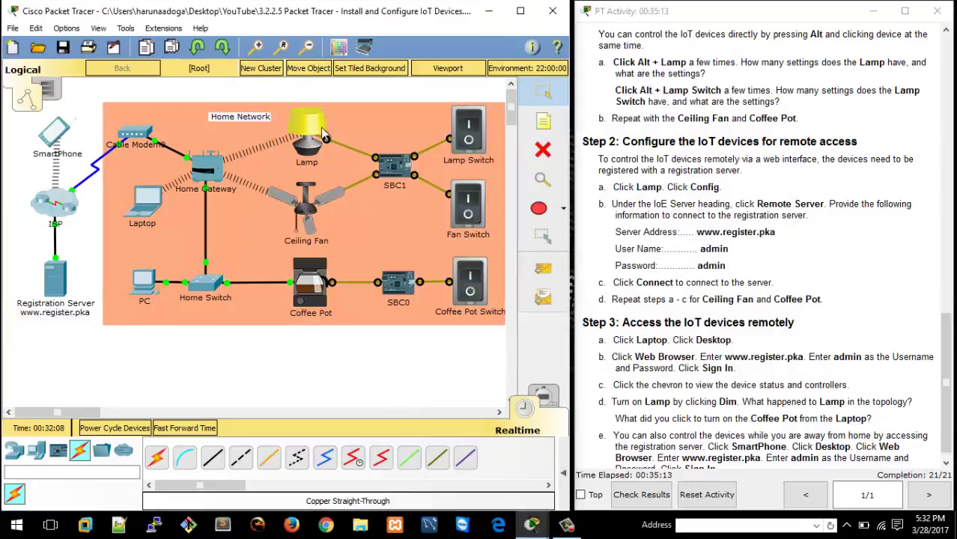
{"action": "left_click", "coordinate": [322, 133]}
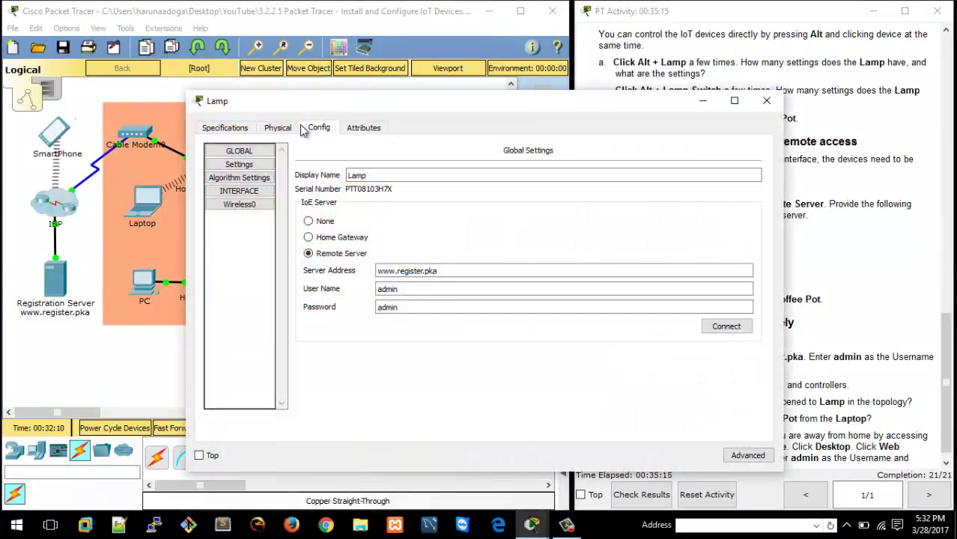
{"action": "left_click", "coordinate": [240, 205]}
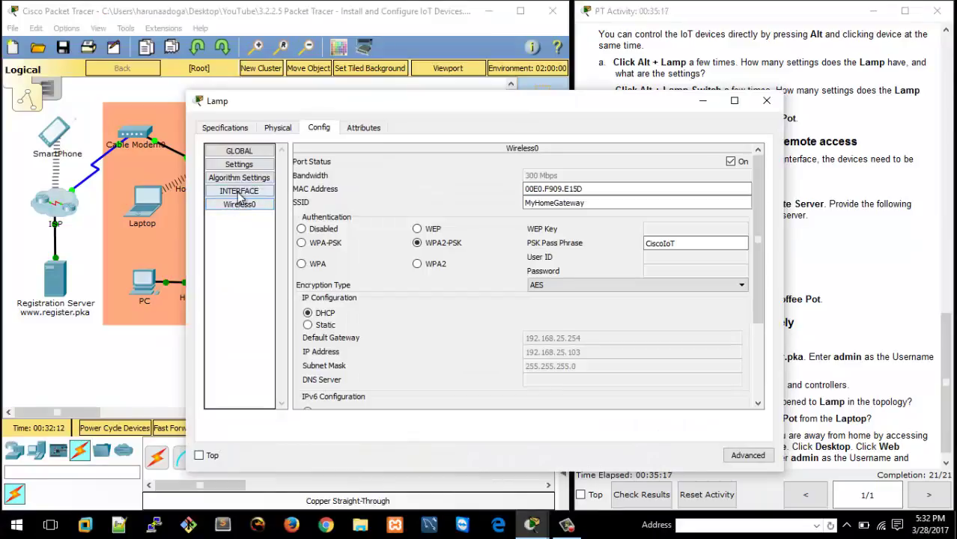
{"action": "left_click", "coordinate": [247, 166]}
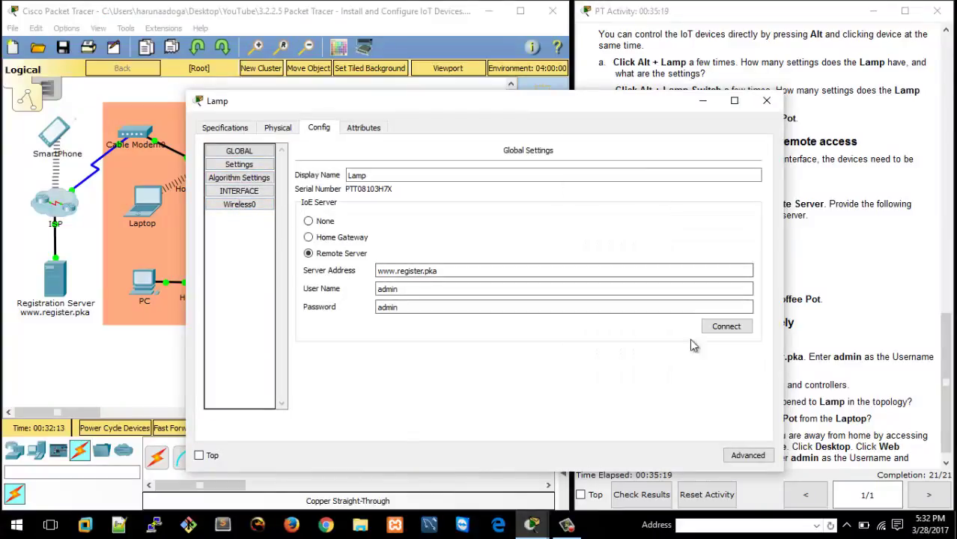
{"action": "left_click", "coordinate": [723, 325]}
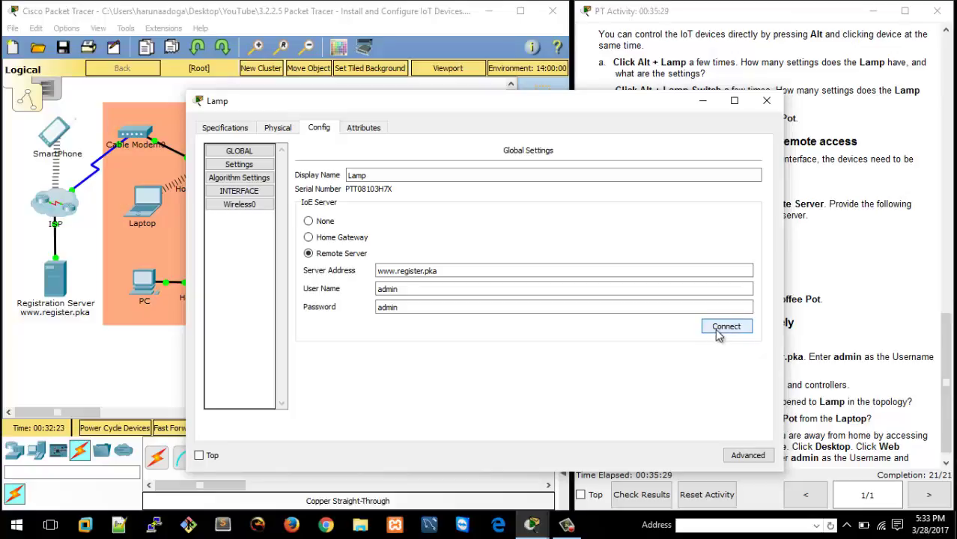
{"action": "left_click", "coordinate": [718, 330]}
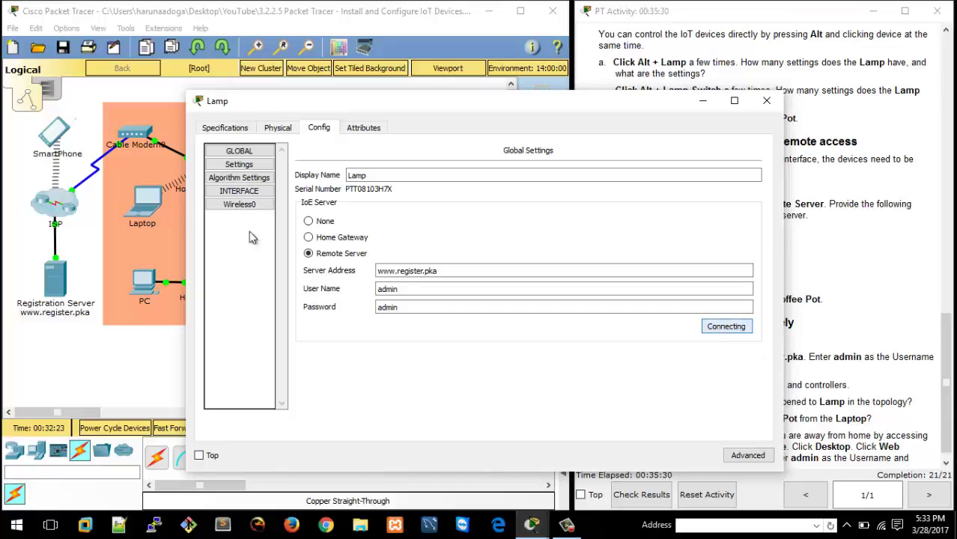
{"action": "left_click", "coordinate": [766, 101]}
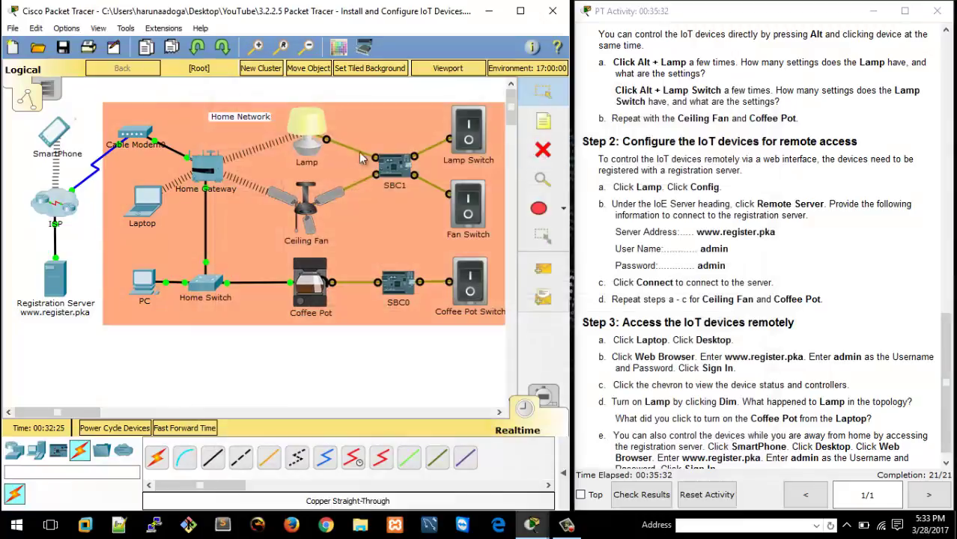
{"action": "left_click", "coordinate": [304, 213]}
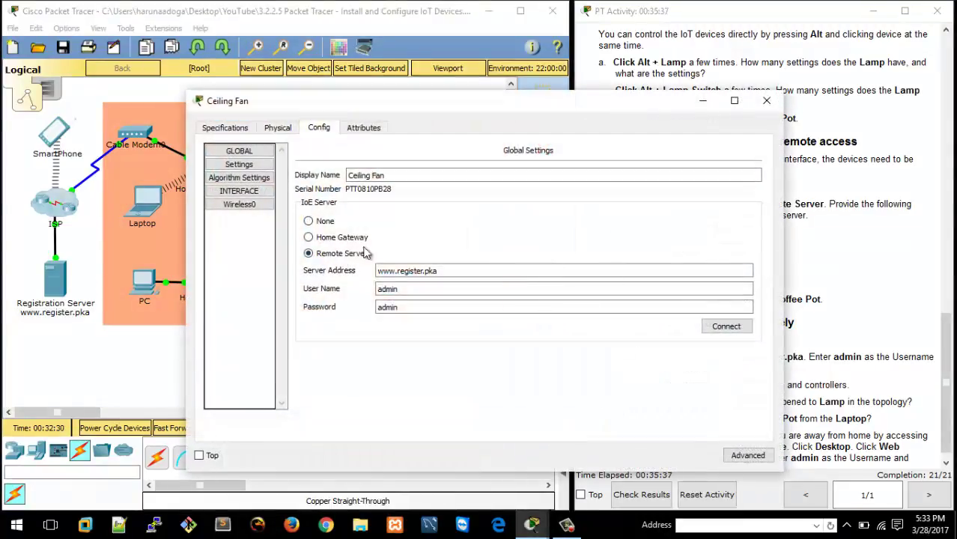
{"action": "left_click", "coordinate": [723, 332]}
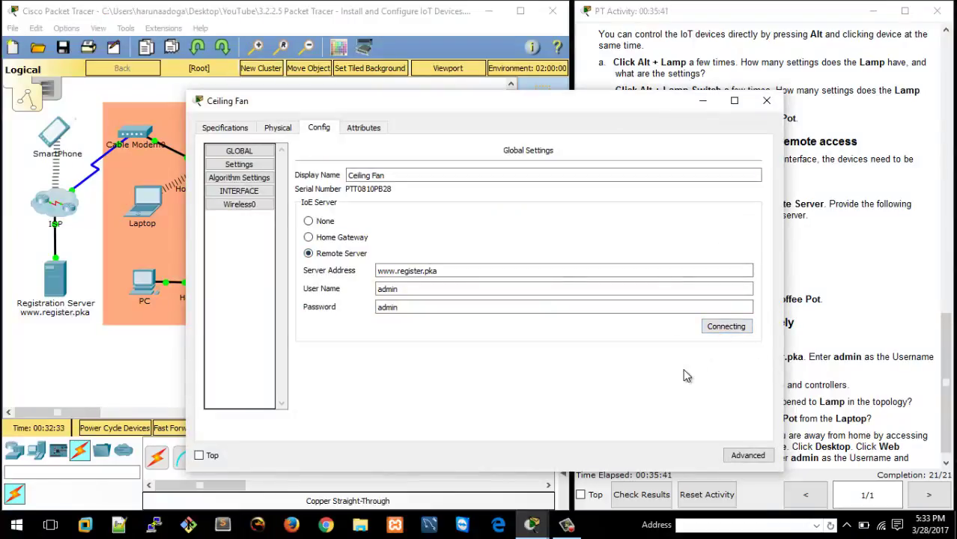
{"action": "left_click", "coordinate": [567, 526]}
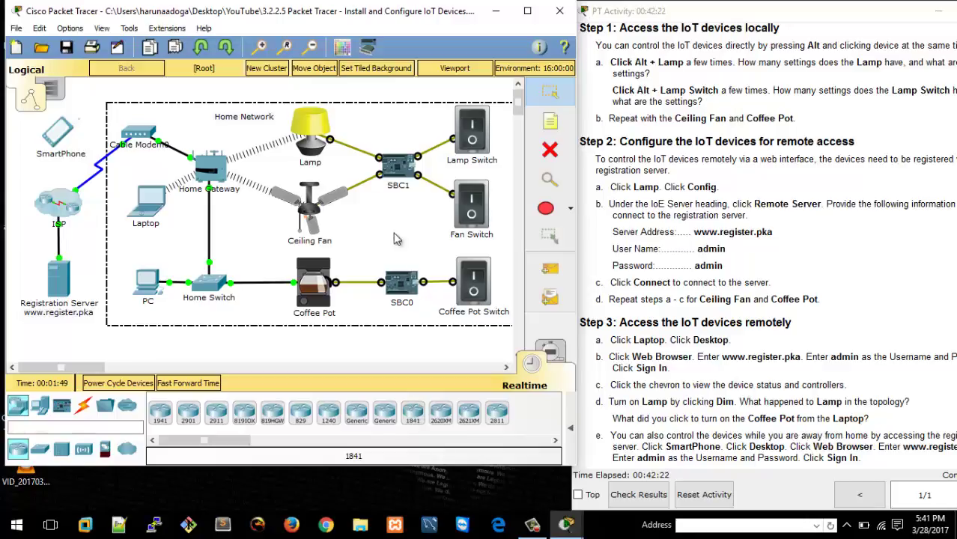
{"action": "left_click", "coordinate": [313, 209]}
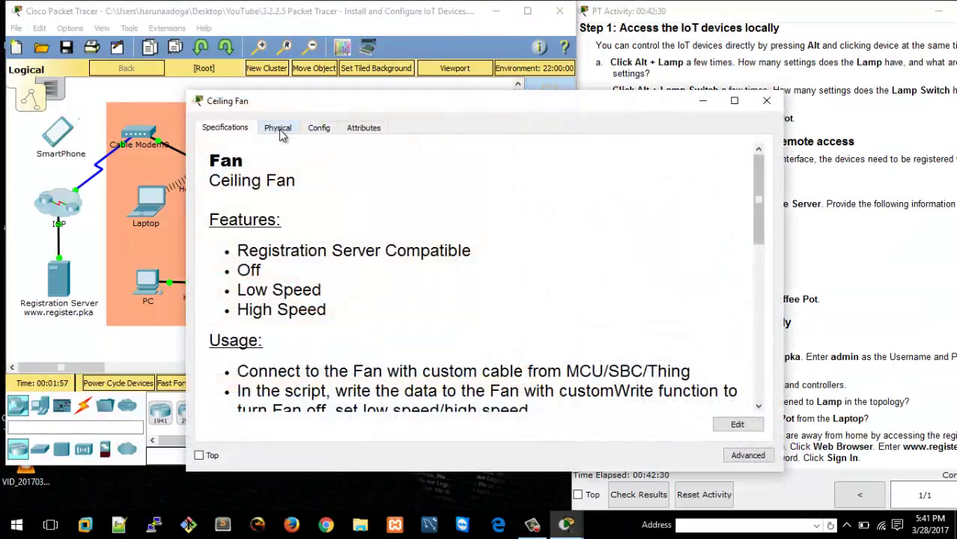
{"action": "left_click", "coordinate": [332, 133]}
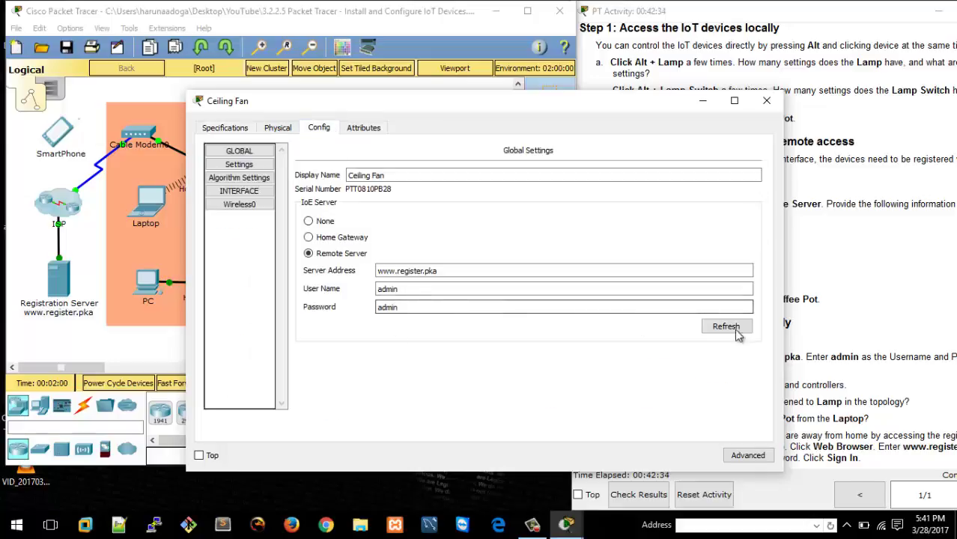
{"action": "left_click", "coordinate": [766, 101]}
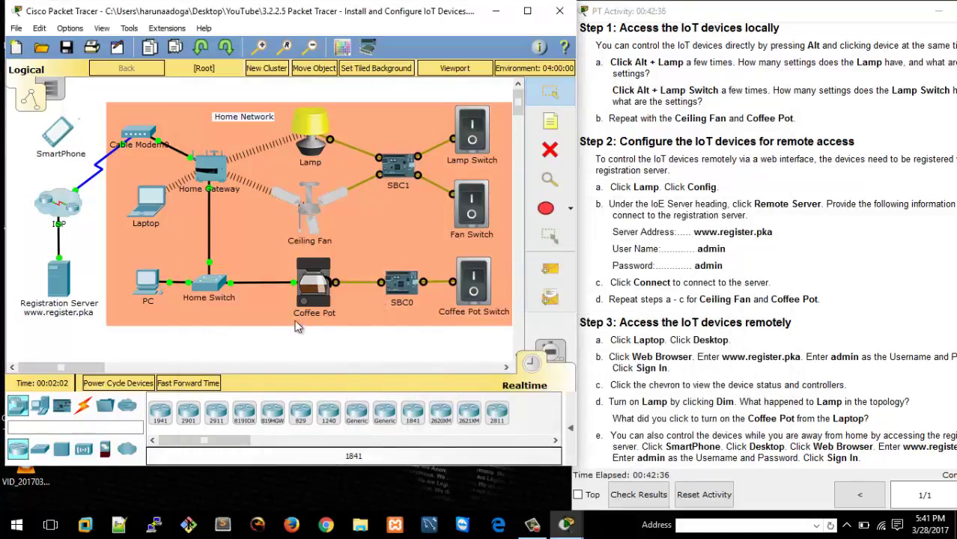
{"action": "left_click", "coordinate": [322, 279], "text": "alt"}
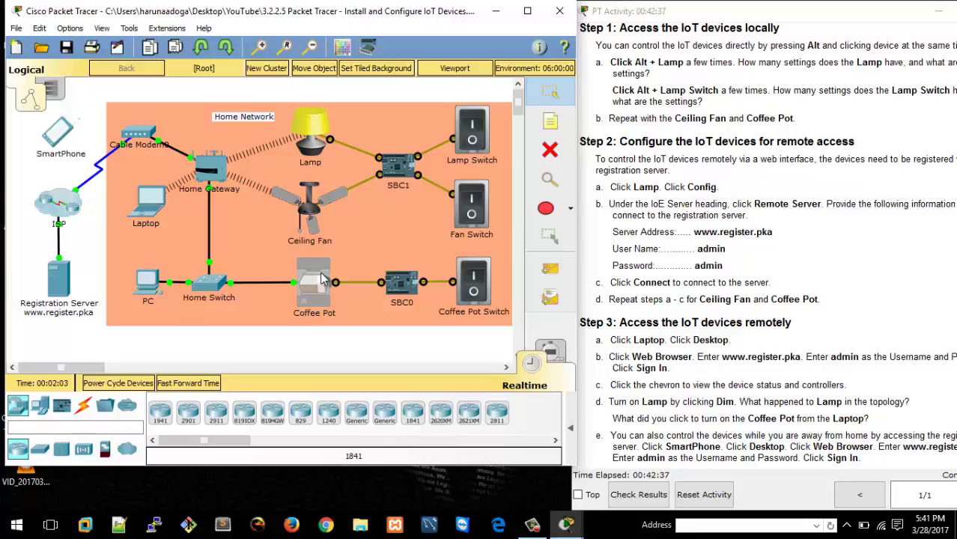
{"action": "left_click", "coordinate": [322, 278]}
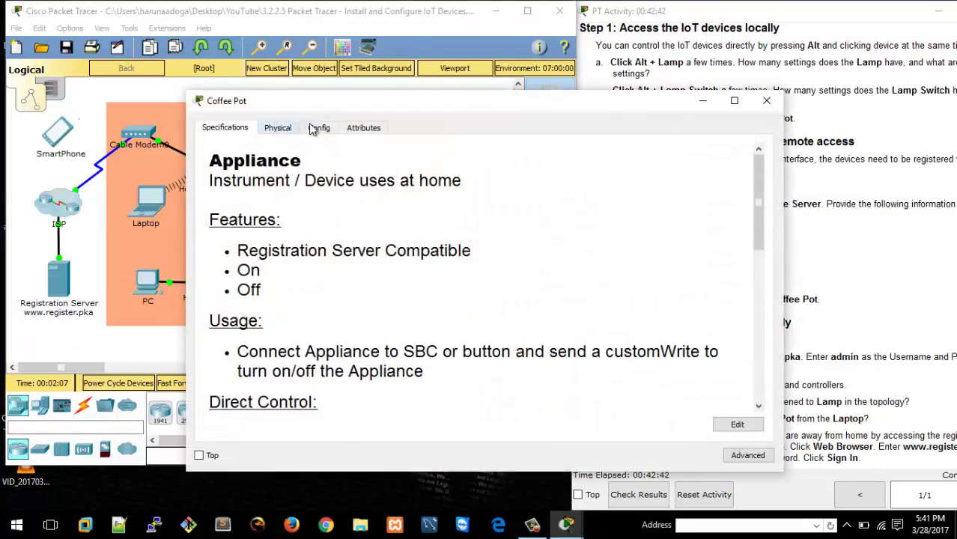
{"action": "left_click", "coordinate": [331, 129]}
{"action": "left_click", "coordinate": [766, 100]}
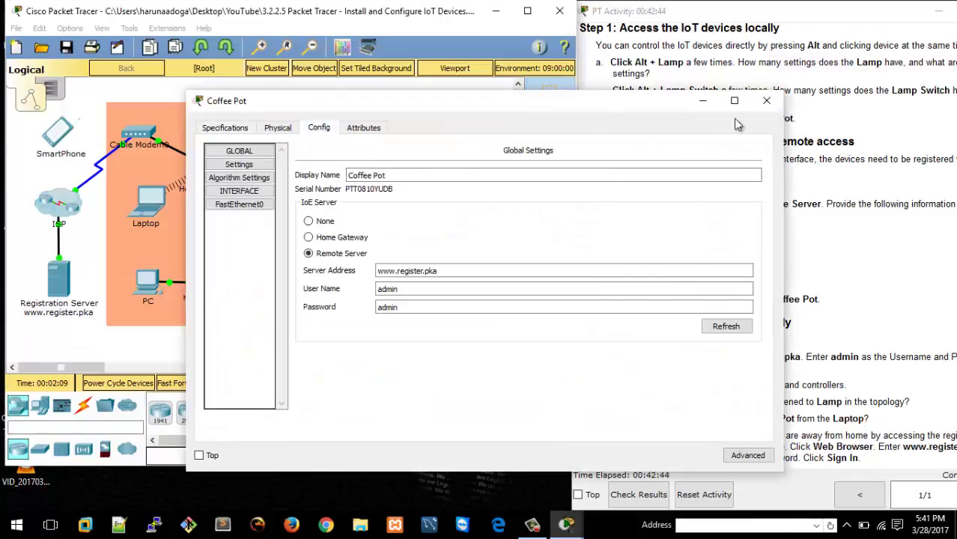
{"action": "left_click", "coordinate": [805, 356]}
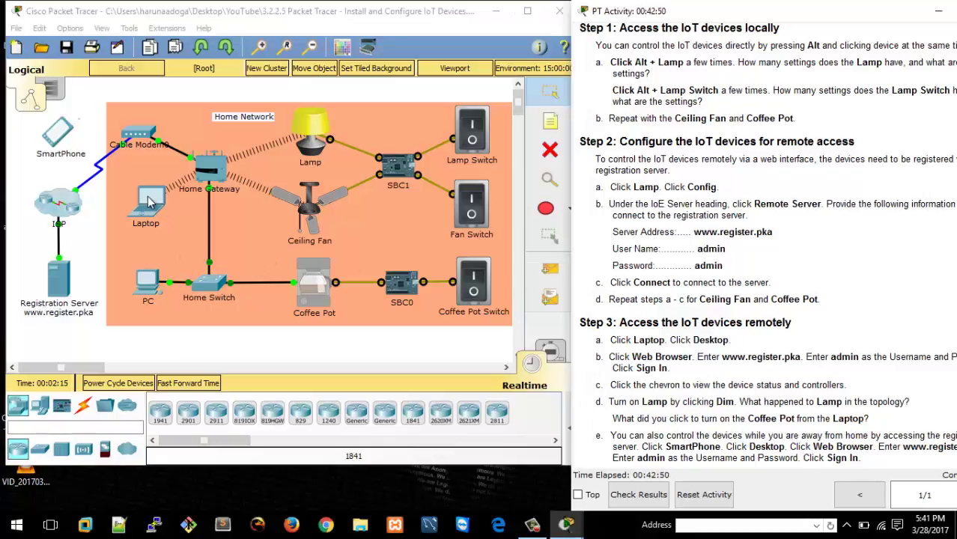
{"action": "left_click", "coordinate": [149, 199]}
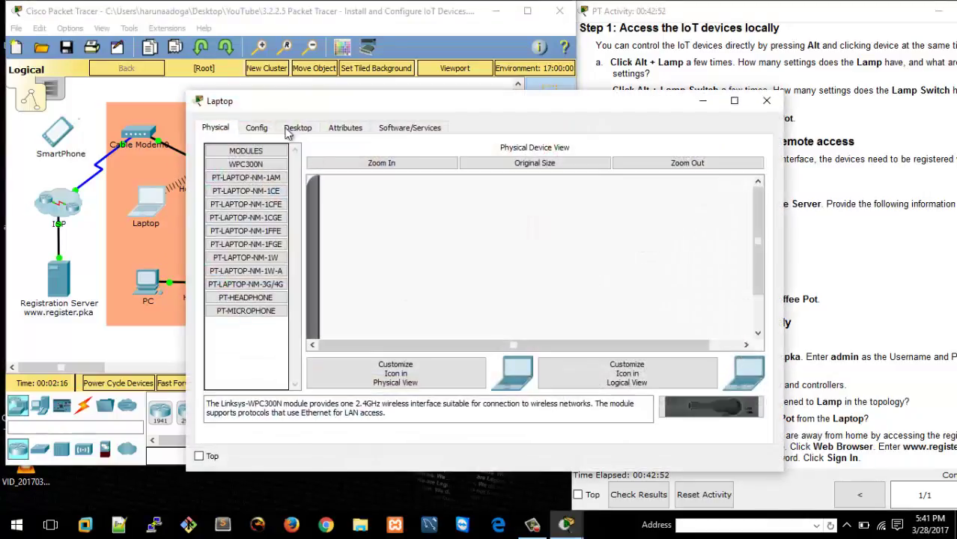
{"action": "left_click", "coordinate": [300, 128]}
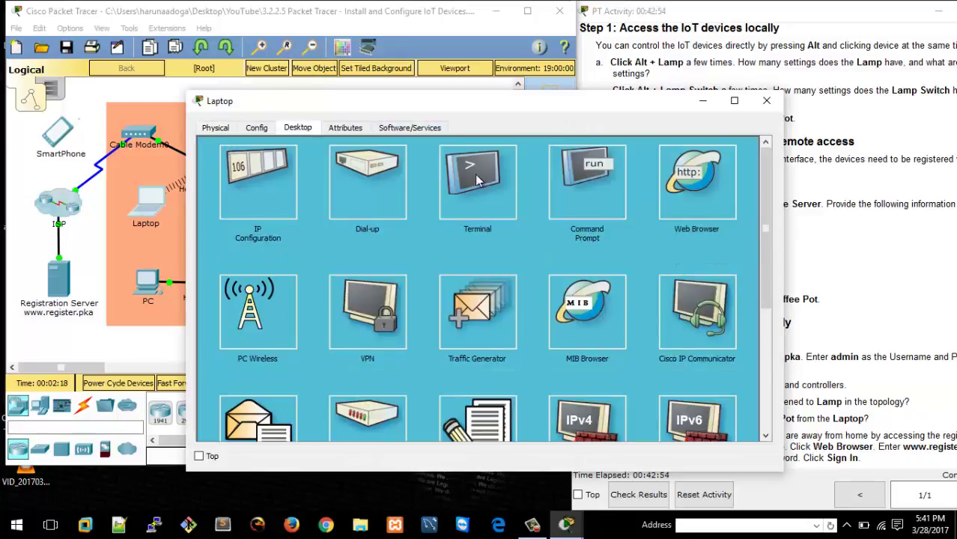
{"action": "left_click", "coordinate": [713, 173]}
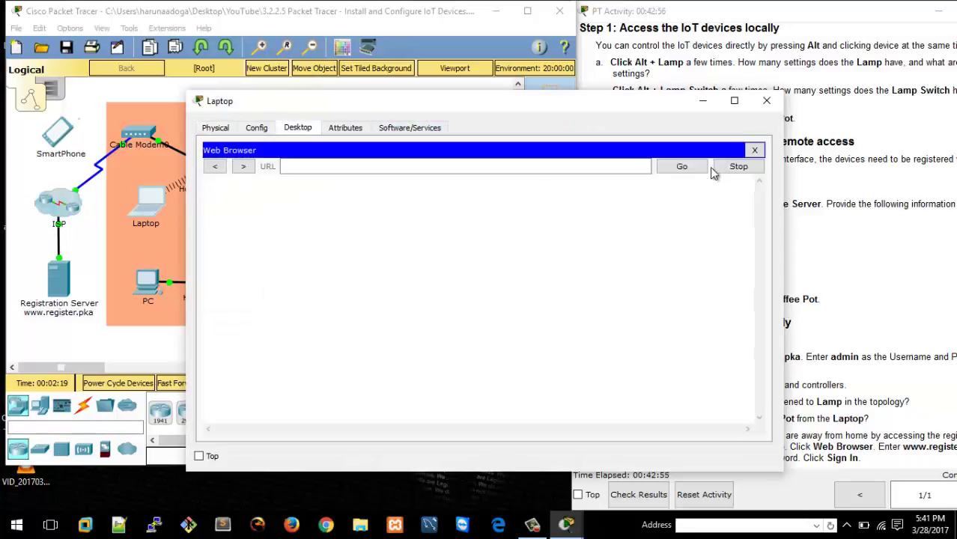
{"action": "left_click", "coordinate": [501, 166]}
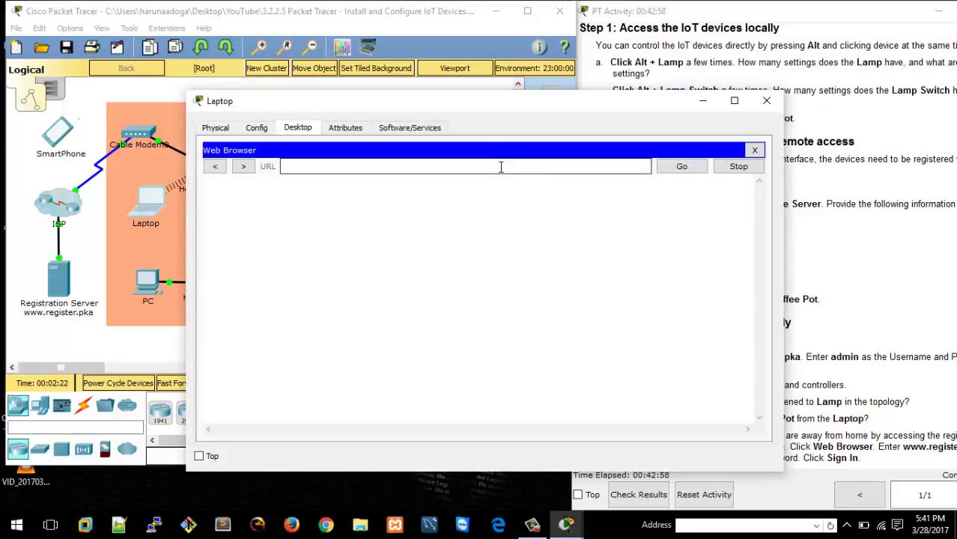
{"action": "type", "text": "register.pka"}
{"action": "key", "text": "Return"}
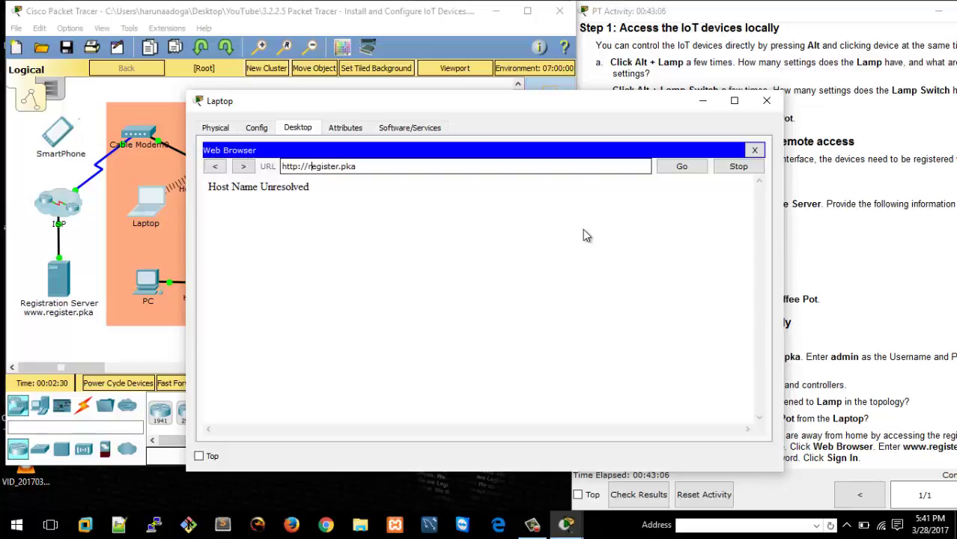
{"action": "type", "text": "www."}
{"action": "key", "text": "Return"}
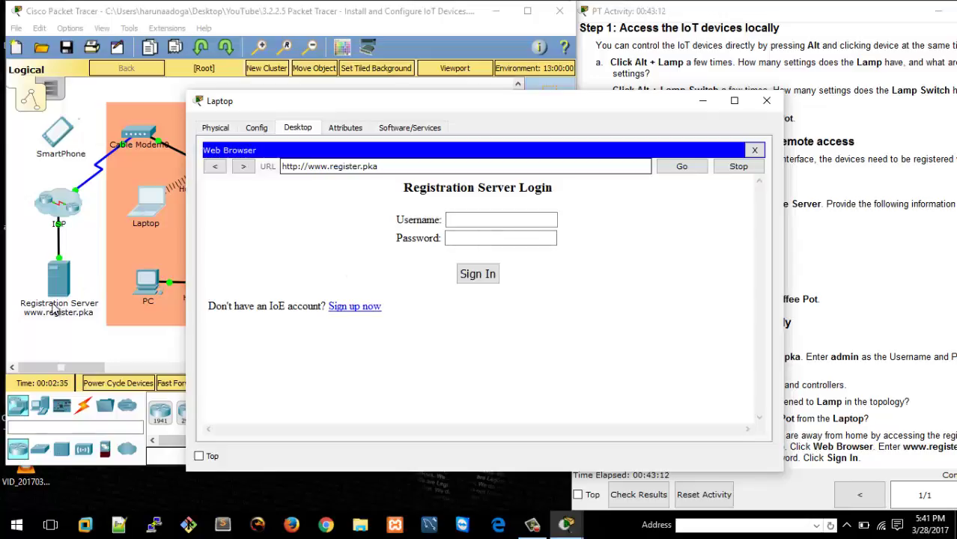
Sign in to the registration server with the admin credentials and open the Conditions page.
{"action": "left_click", "coordinate": [509, 218]}
{"action": "type", "text": "admin"}
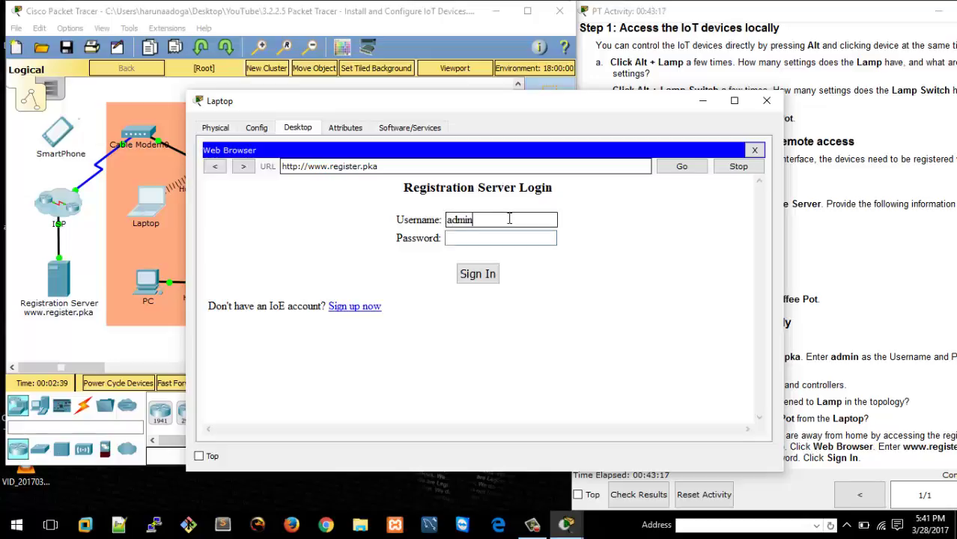
{"action": "key", "text": "Tab"}
{"action": "type", "text": "admin"}
{"action": "key", "text": "Return"}
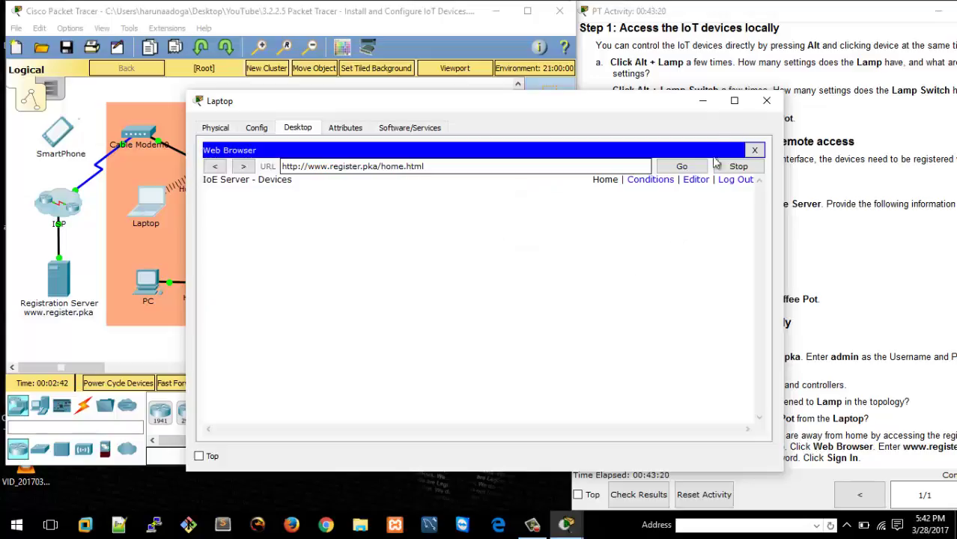
{"action": "left_click_drag", "start_coordinate": [673, 107], "coordinate": [674, 74]}
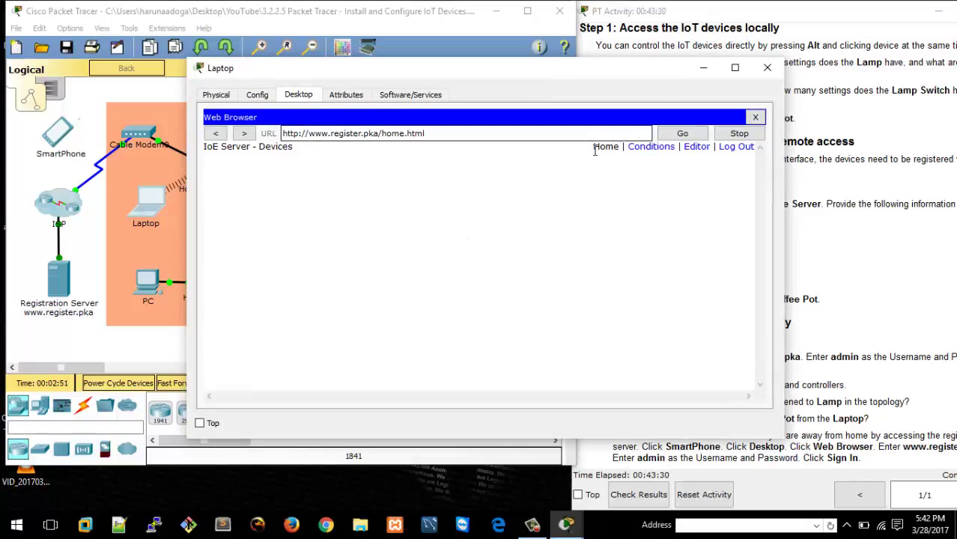
{"action": "left_click", "coordinate": [652, 147]}
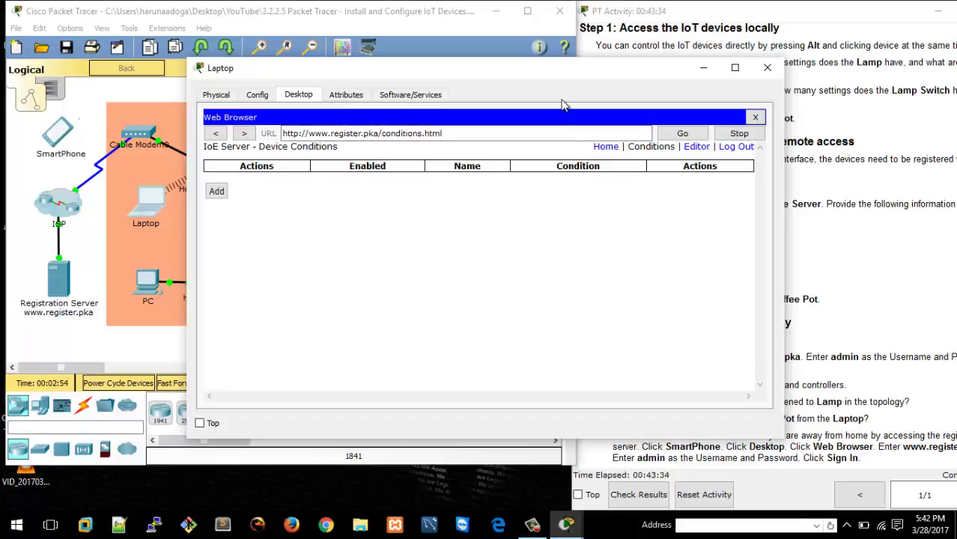
Drag the Laptop window up and right, after which Packet Tracer crashes.
{"action": "left_click_drag", "start_coordinate": [568, 69], "coordinate": [633, 43]}
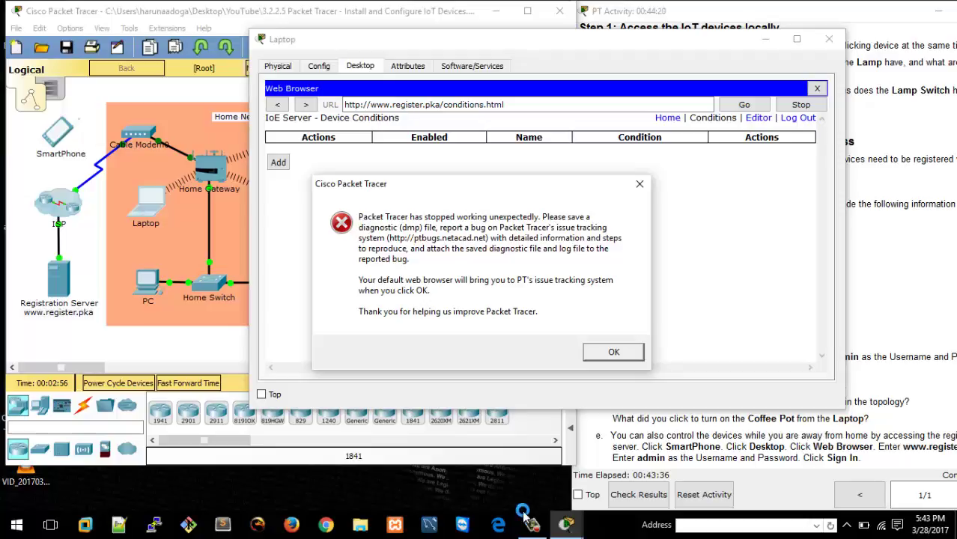
Dismiss the Packet Tracer crash message, leaving ptbugs.netacad.net open in Edge.
{"action": "key", "text": "Return"}
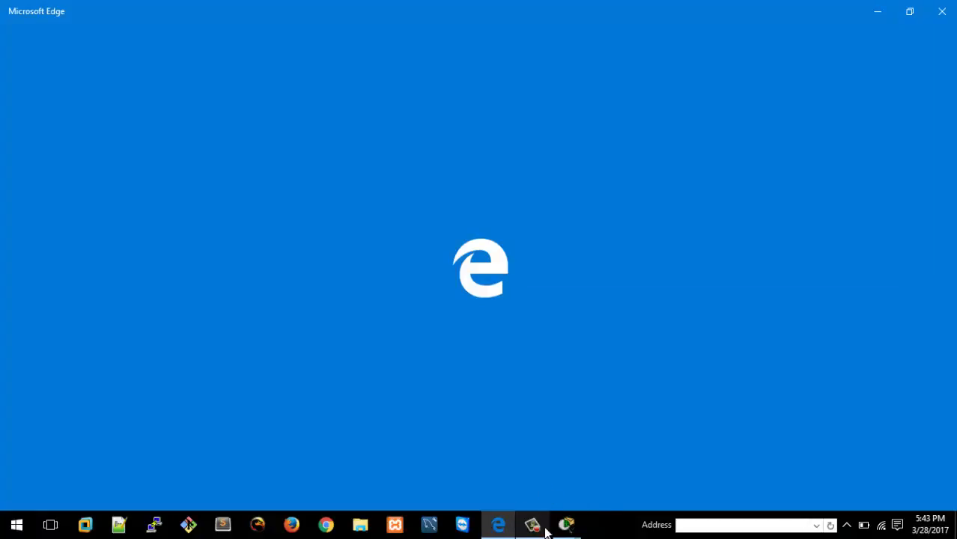
{"action": "mouse_move", "coordinate": [542, 531]}
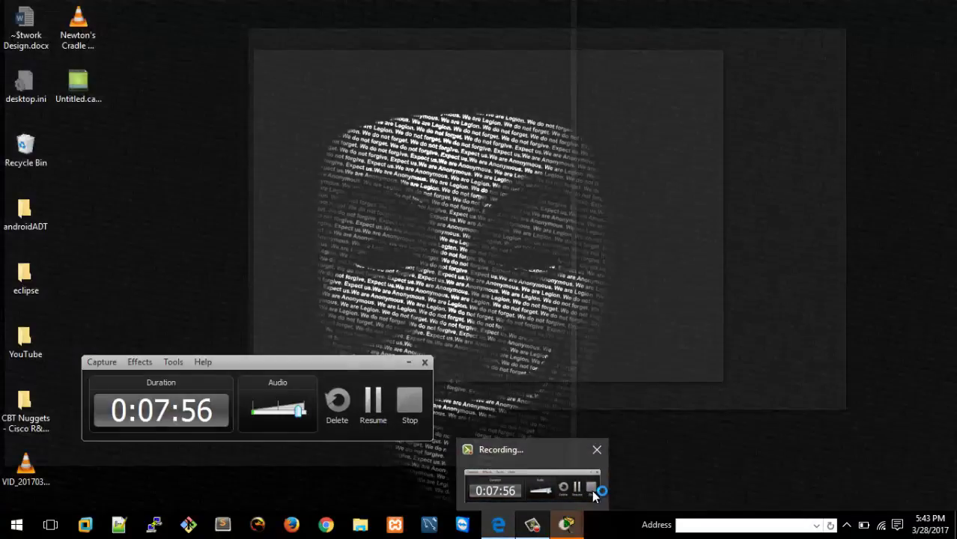
{"action": "left_click", "coordinate": [589, 487]}
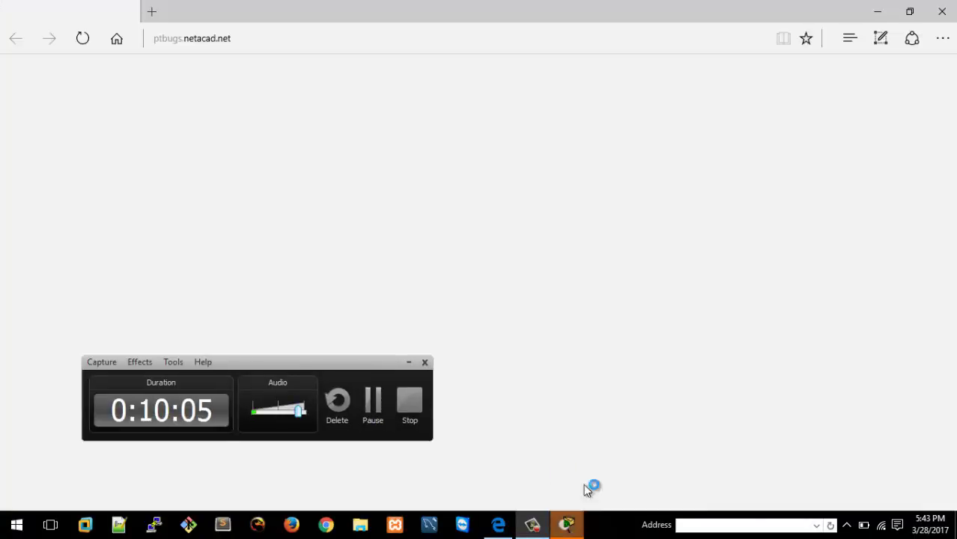